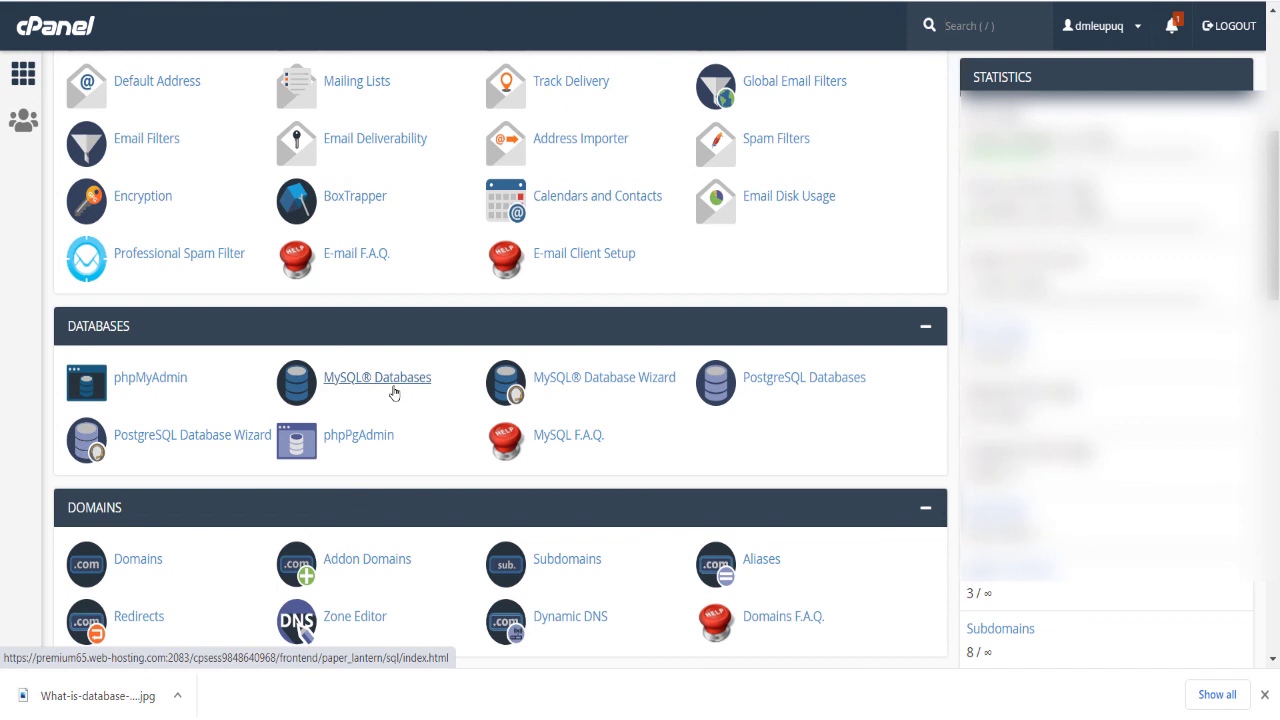
Step: Create a new MySQL database named test
{"action": "left_click", "coordinate": [394, 392]}
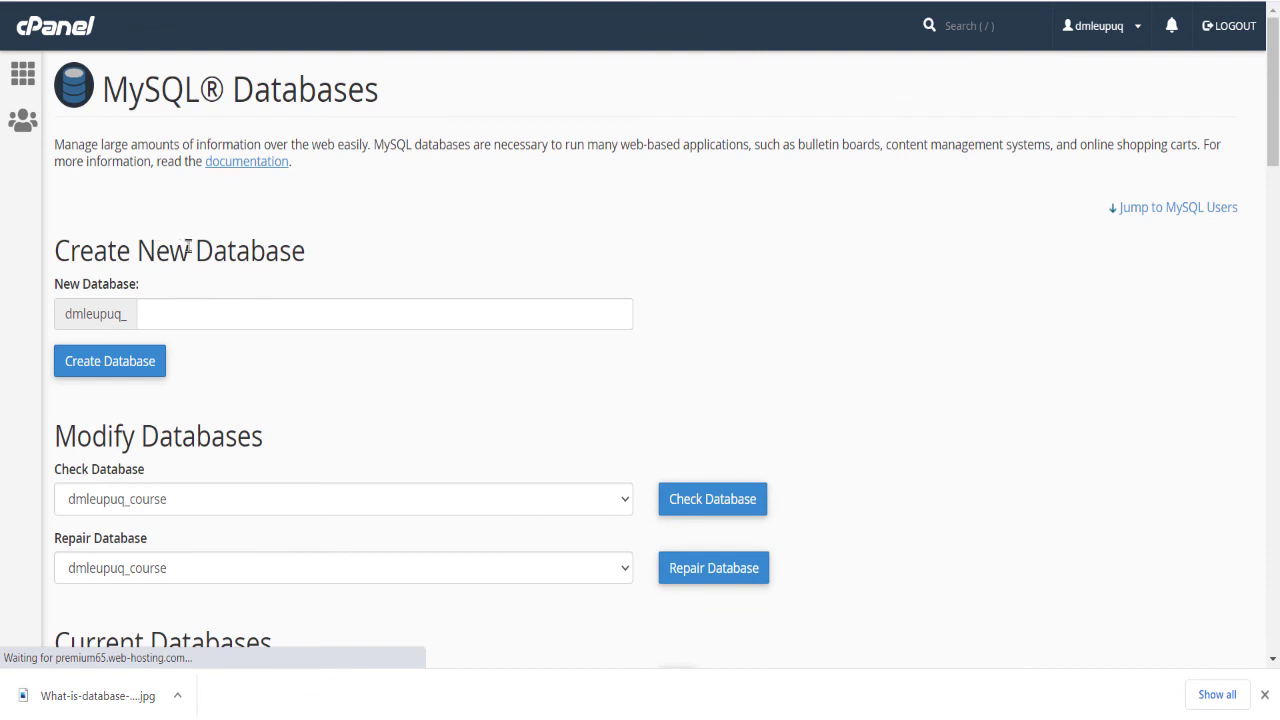
{"action": "left_click", "coordinate": [214, 312]}
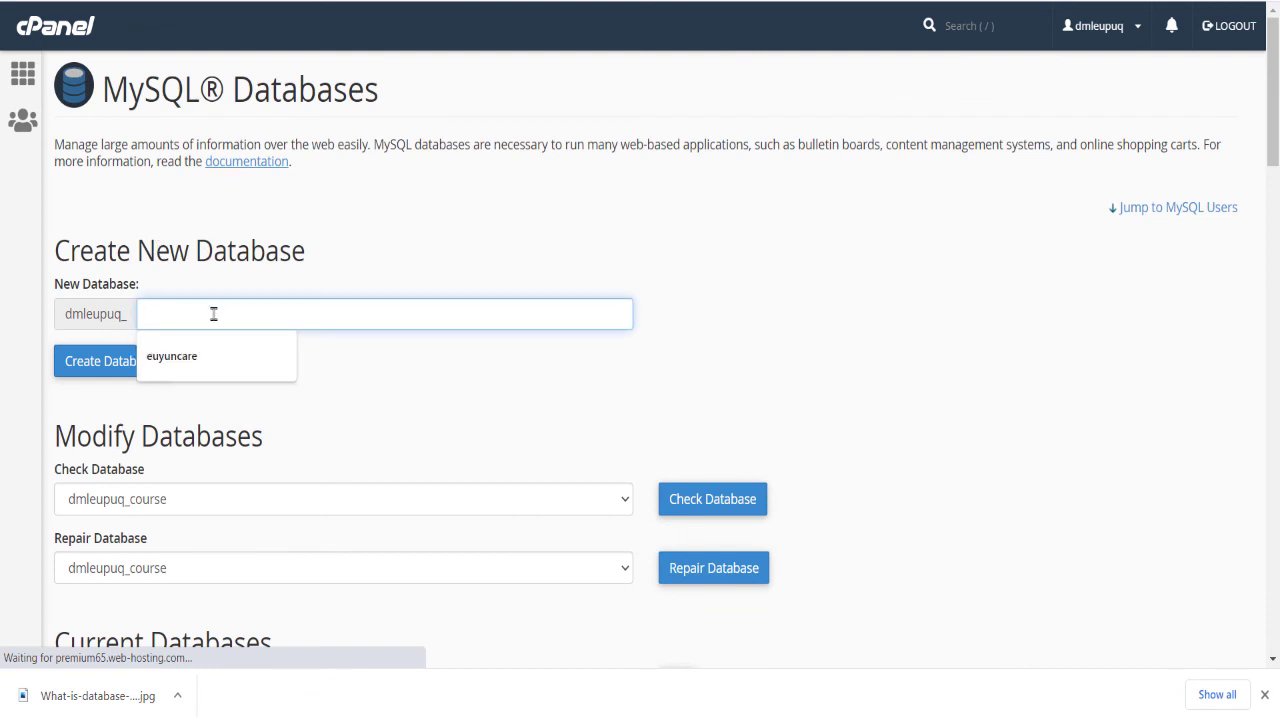
{"action": "type", "text": "test"}
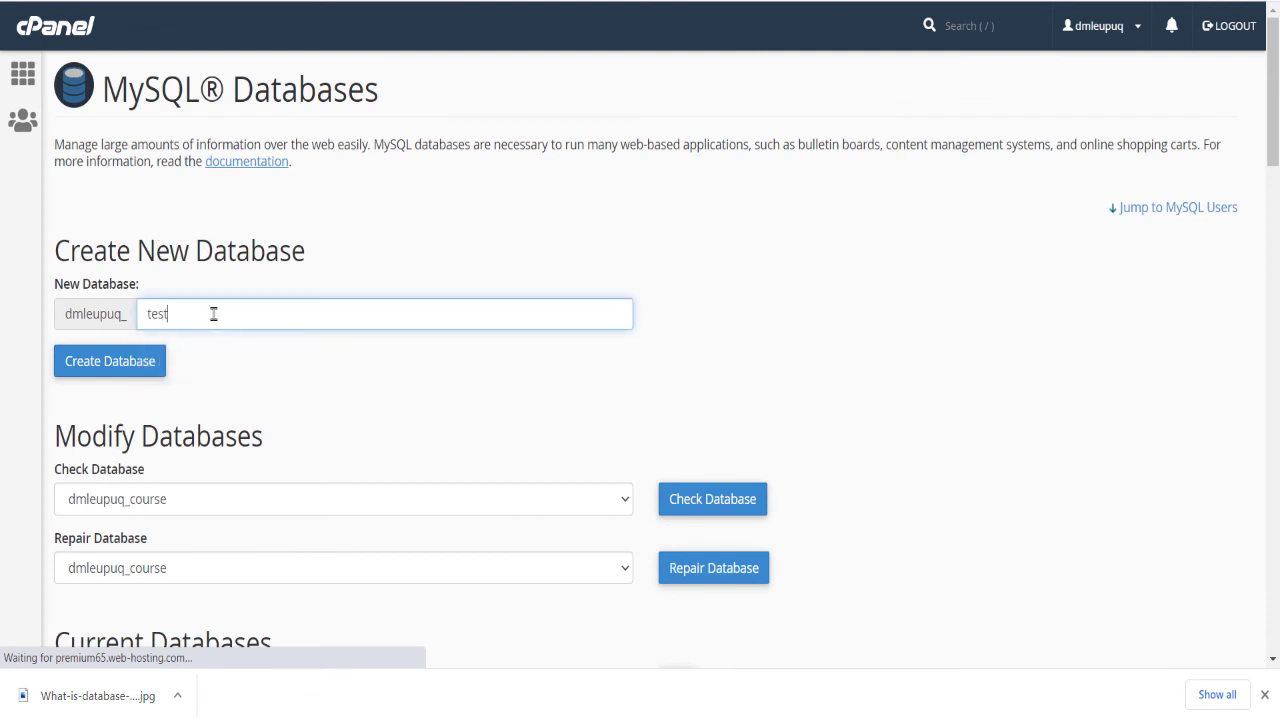
{"action": "left_click", "coordinate": [140, 357]}
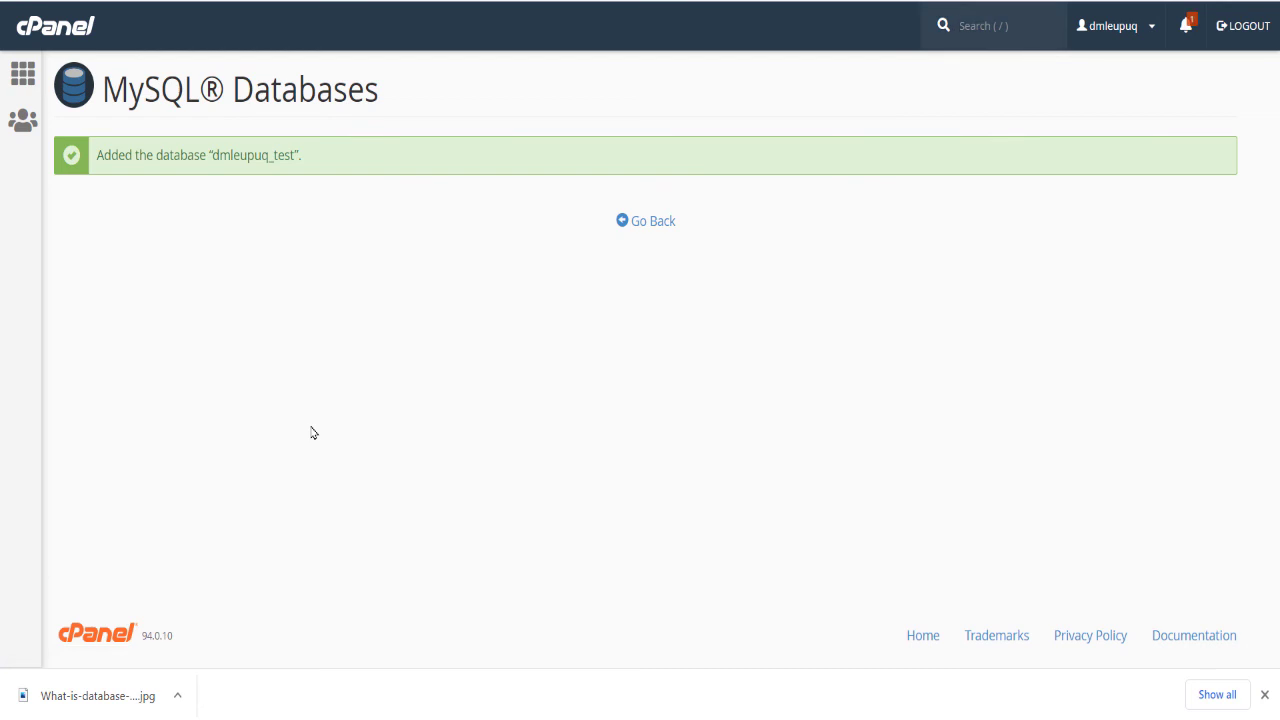
Step: Return to the MySQL Databases overview and find the new test database among the current databases
{"action": "left_click", "coordinate": [652, 224]}
{"action": "left_click_drag", "start_coordinate": [214, 160], "coordinate": [289, 177]}
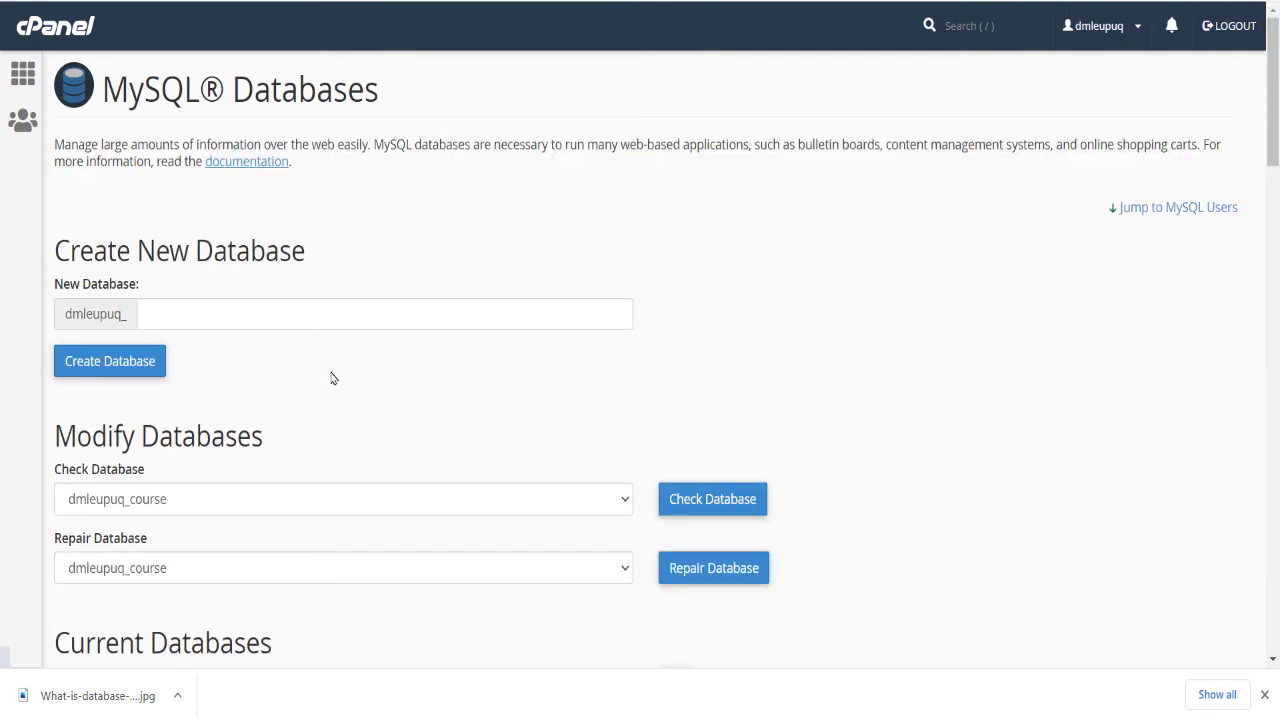
{"action": "scroll", "coordinate": [333, 378], "scroll_direction": "down", "scroll_amount": 4}
{"action": "scroll", "coordinate": [300, 360], "scroll_direction": "down", "scroll_amount": 2}
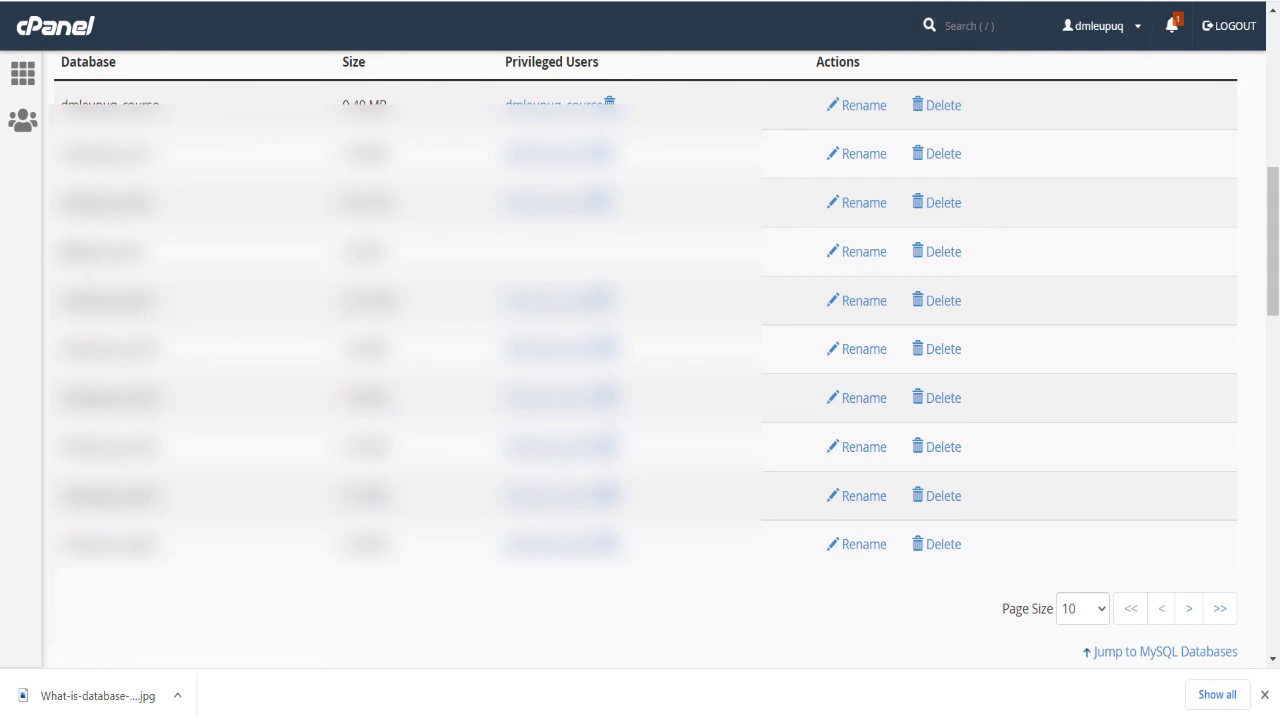
{"action": "left_click_drag", "start_coordinate": [62, 251], "coordinate": [150, 252]}
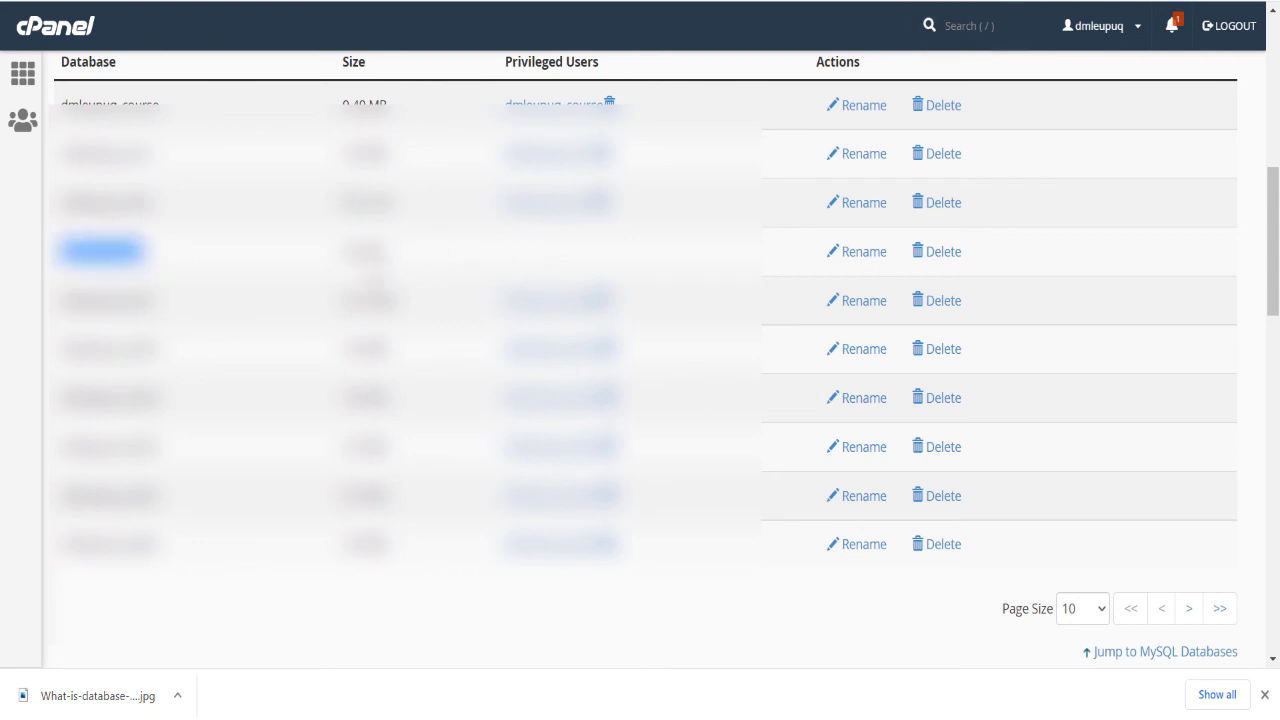
{"action": "scroll", "coordinate": [375, 283], "scroll_direction": "up", "scroll_amount": 4}
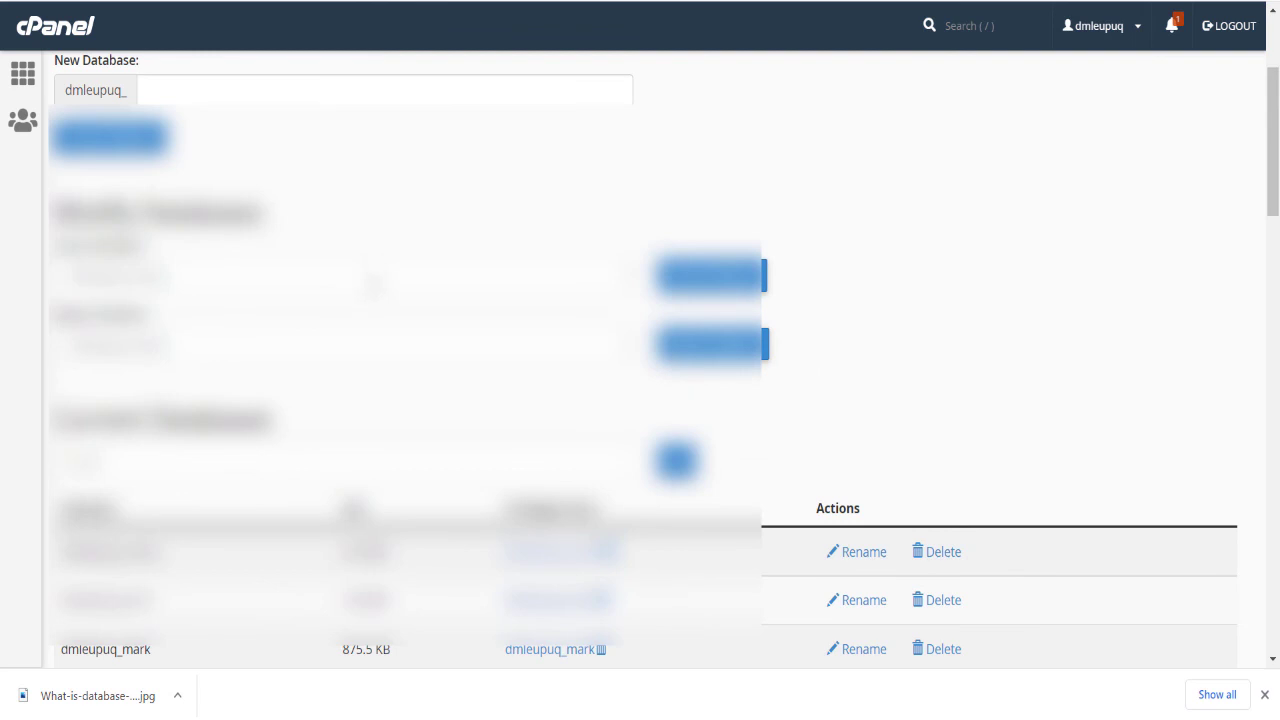
{"action": "scroll", "coordinate": [372, 283], "scroll_direction": "up", "scroll_amount": 2}
{"action": "scroll", "coordinate": [372, 283], "scroll_direction": "down", "scroll_amount": 6}
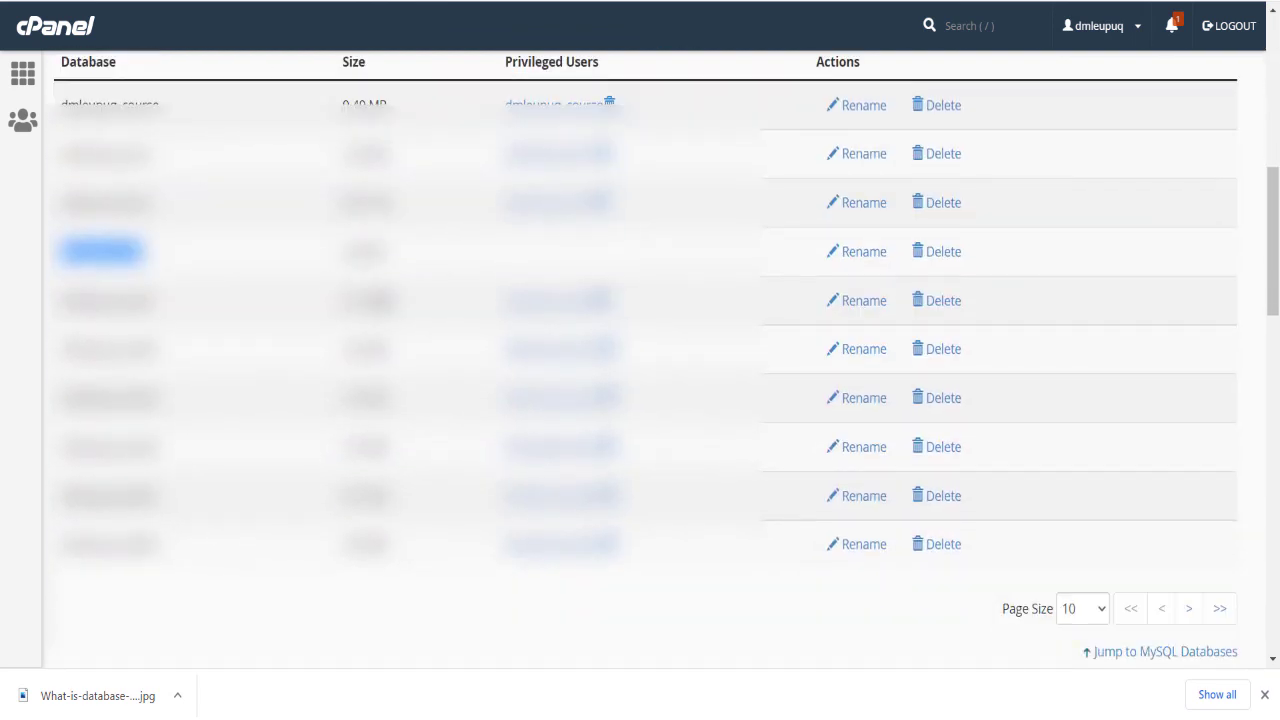
Step: Set the username of the new MySQL user to test
{"action": "scroll", "coordinate": [372, 283], "scroll_direction": "down", "scroll_amount": 4}
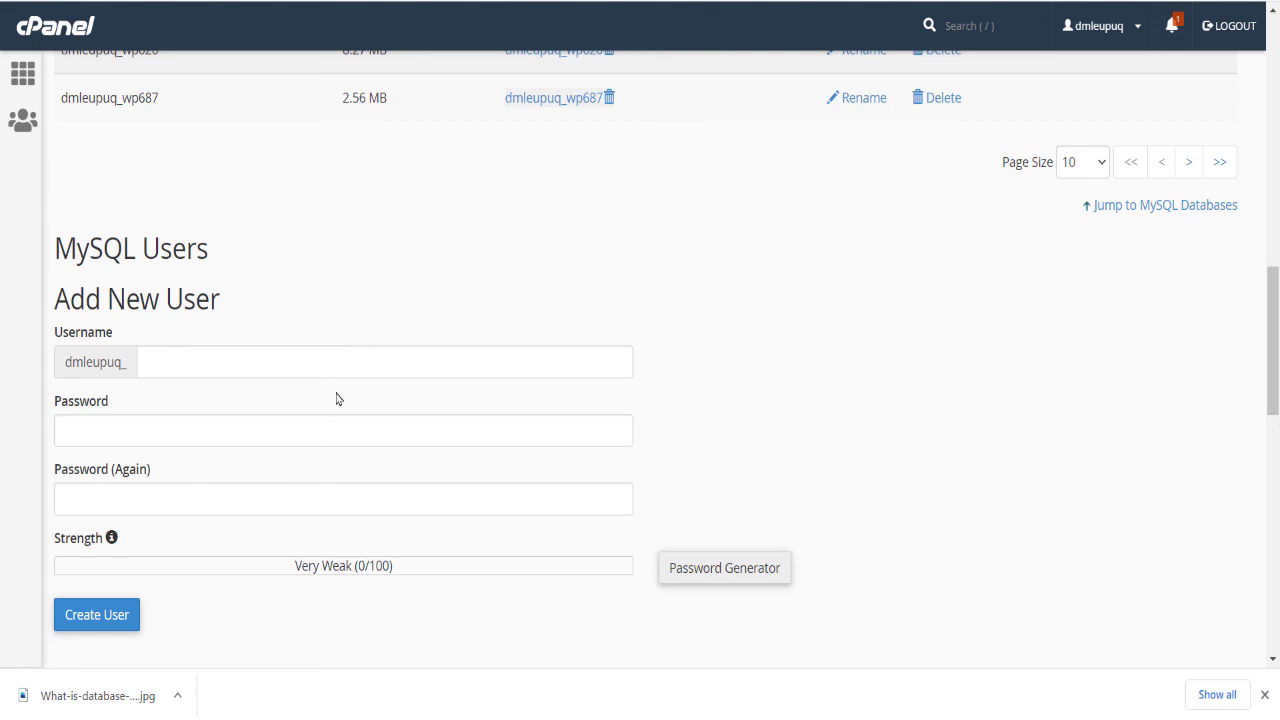
{"action": "left_click", "coordinate": [343, 350]}
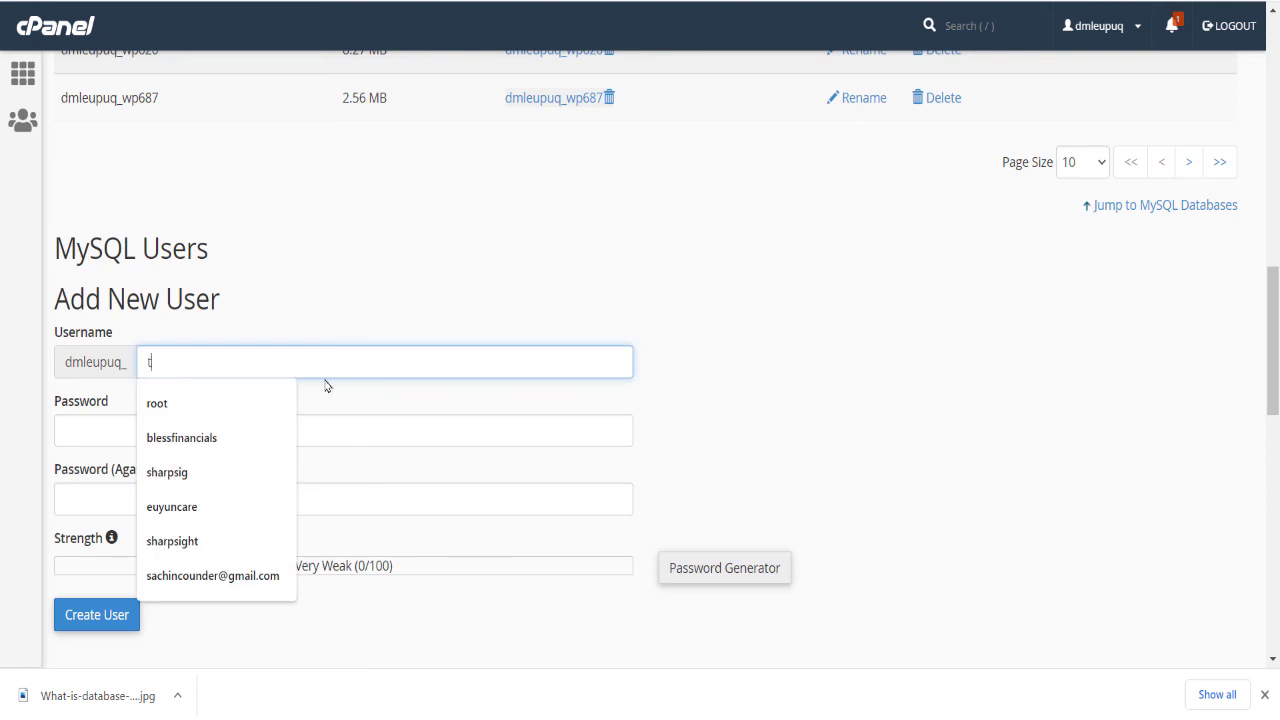
{"action": "type", "text": "test"}
Step: Try several passwords for the new MySQL user
{"action": "left_click", "coordinate": [340, 426]}
{"action": "type", "text": "test"}
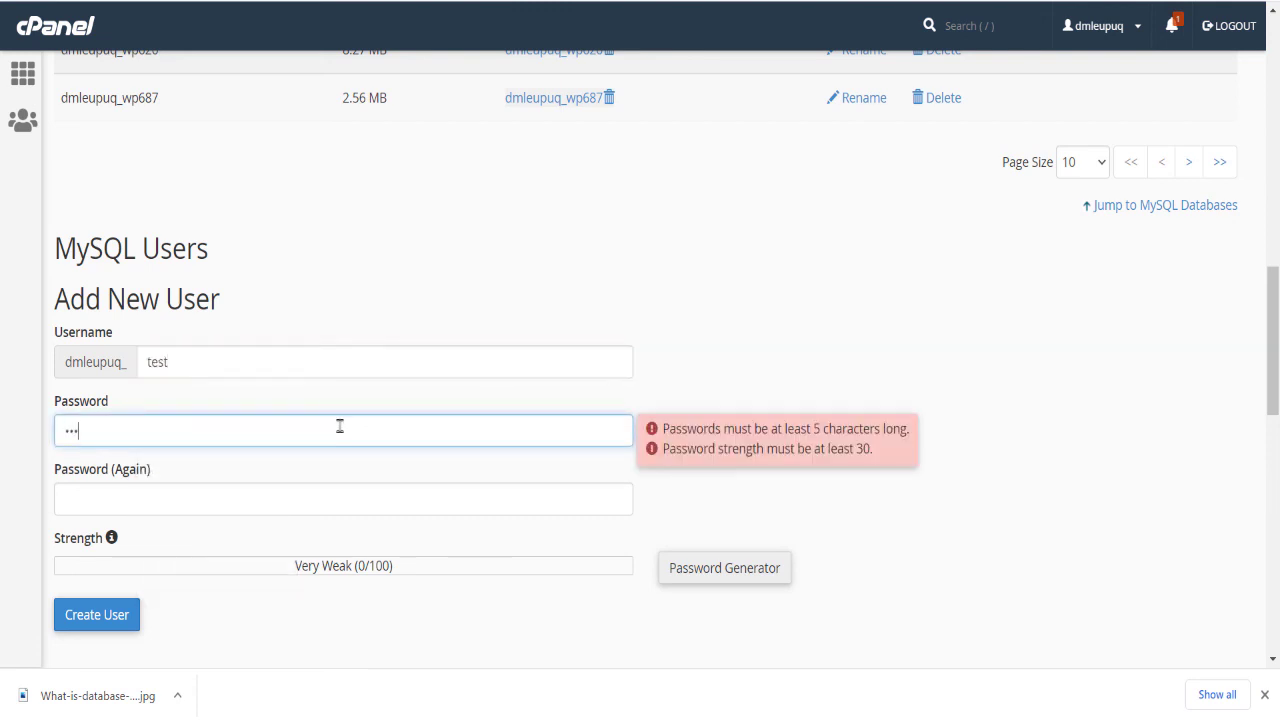
{"action": "type", "text": "123"}
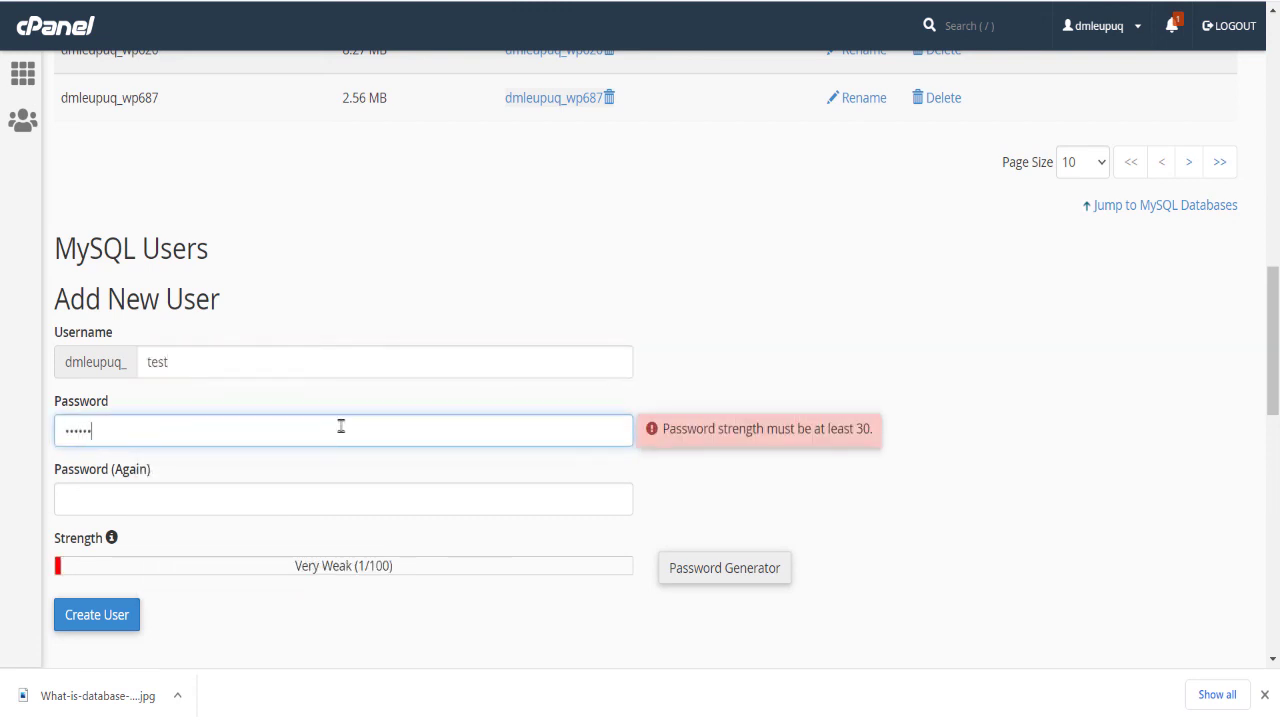
{"action": "type", "text": "45"}
{"action": "key", "text": "ctrl+a"}
{"action": "type", "text": "••••••••••"}
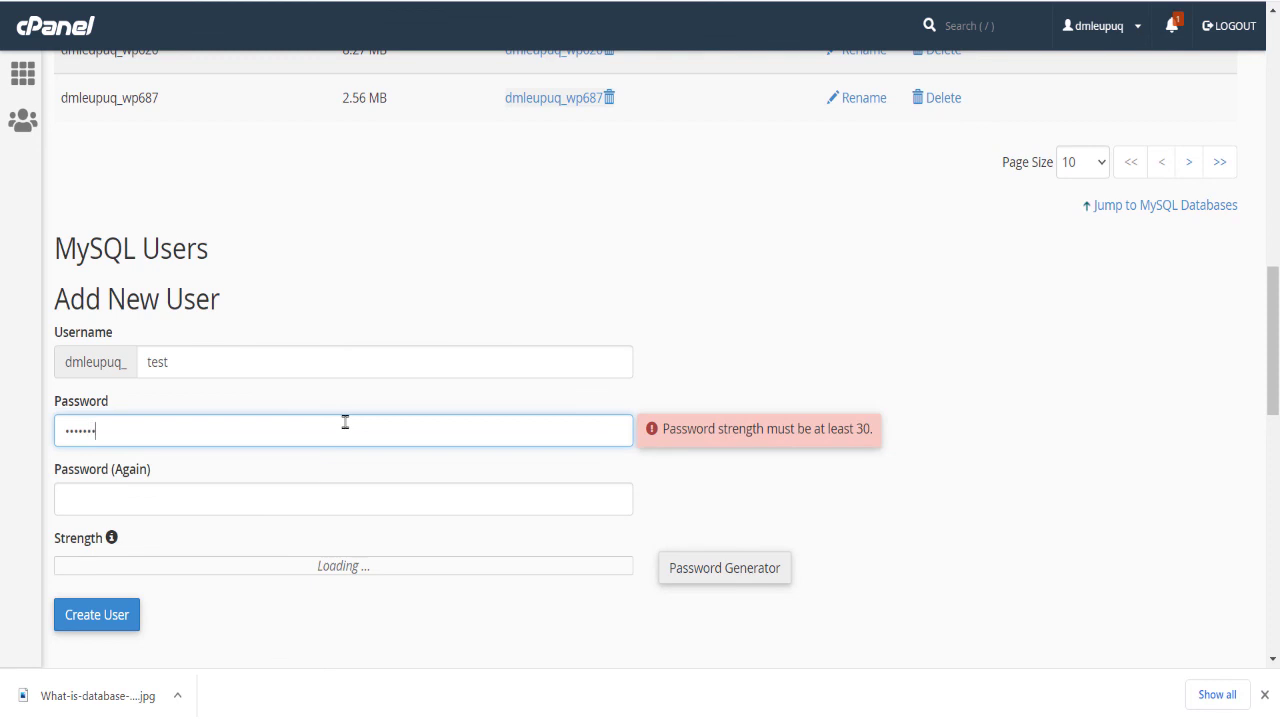
{"action": "key", "text": "ctrl+a"}
{"action": "type", "text": "•••••"}
Step: Enter a stronger password for the new MySQL user, fill in the confirmation and try to create the user
{"action": "key", "text": "ctrl+a"}
{"action": "type", "text": "•••••••"}
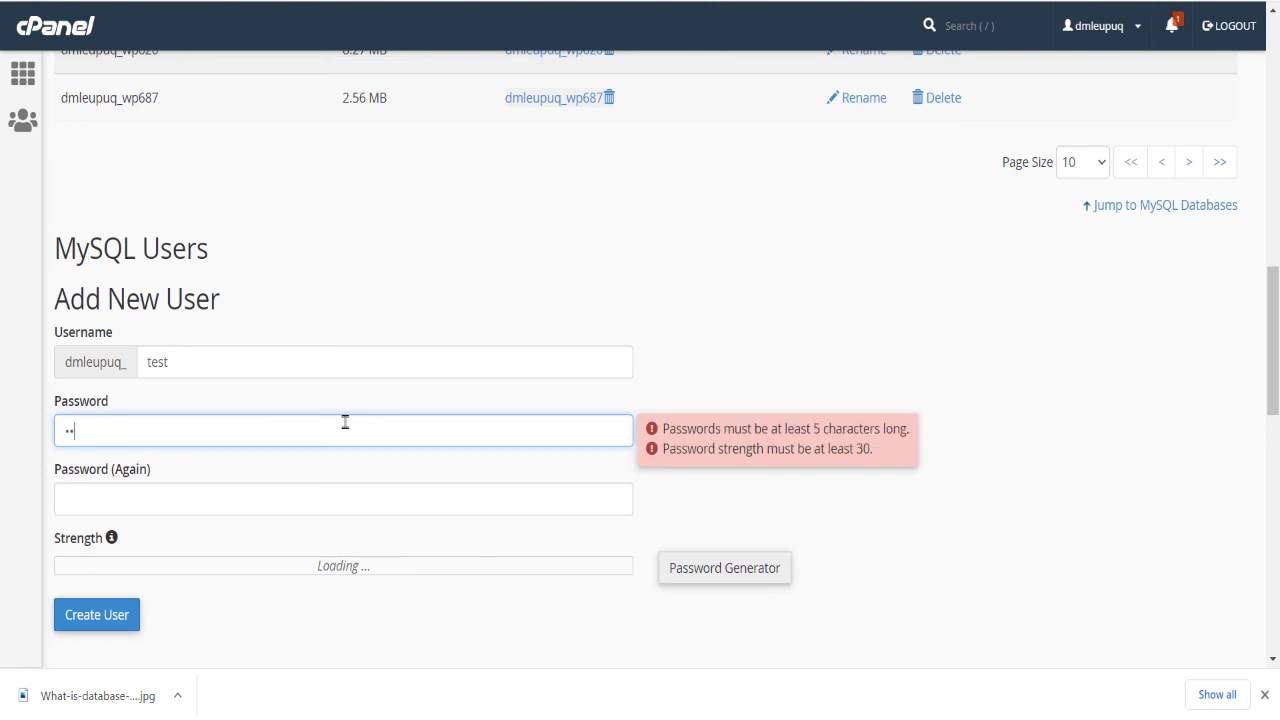
{"action": "type", "text": "•••••"}
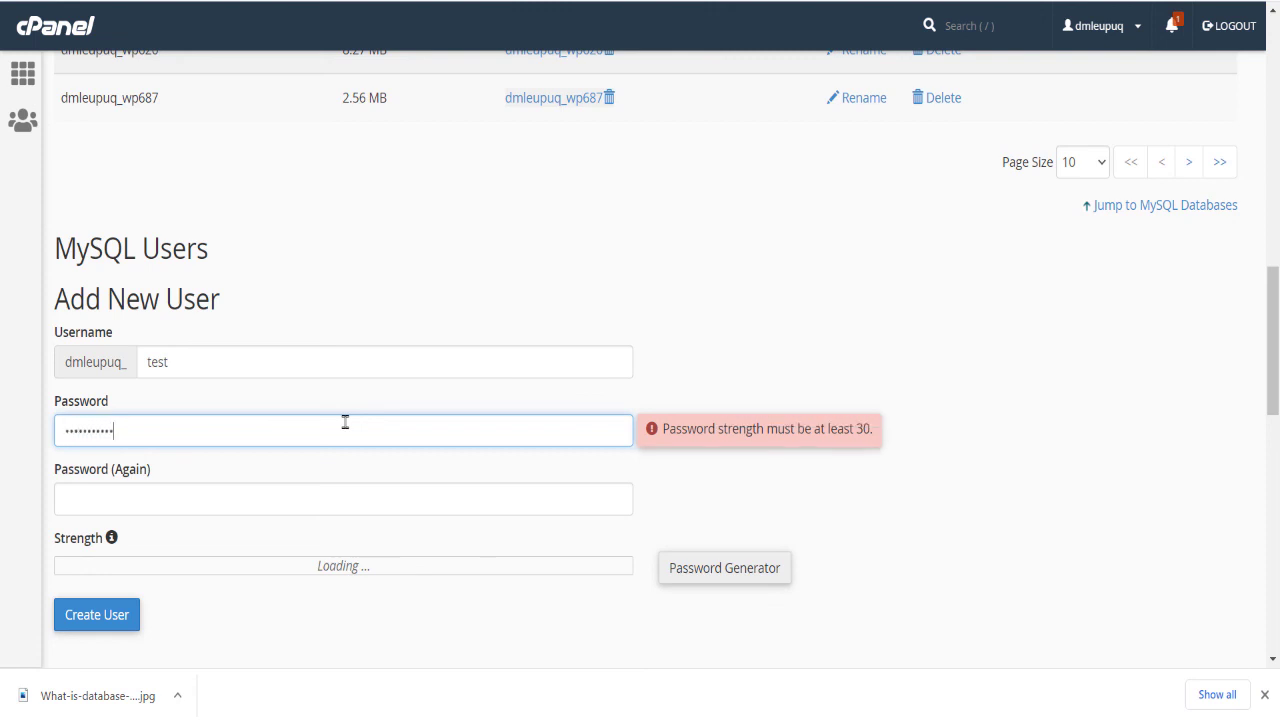
{"action": "key", "text": "Tab"}
{"action": "type", "text": "•••••••••••"}
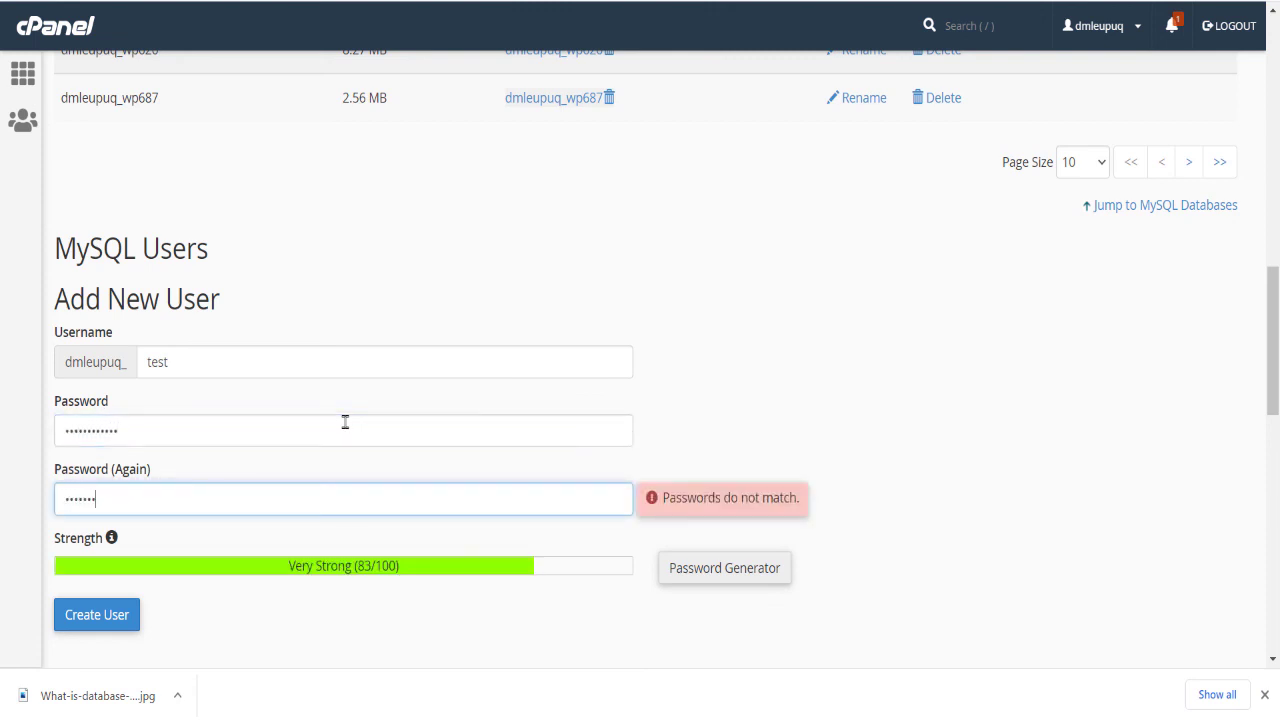
{"action": "left_click", "coordinate": [89, 615]}
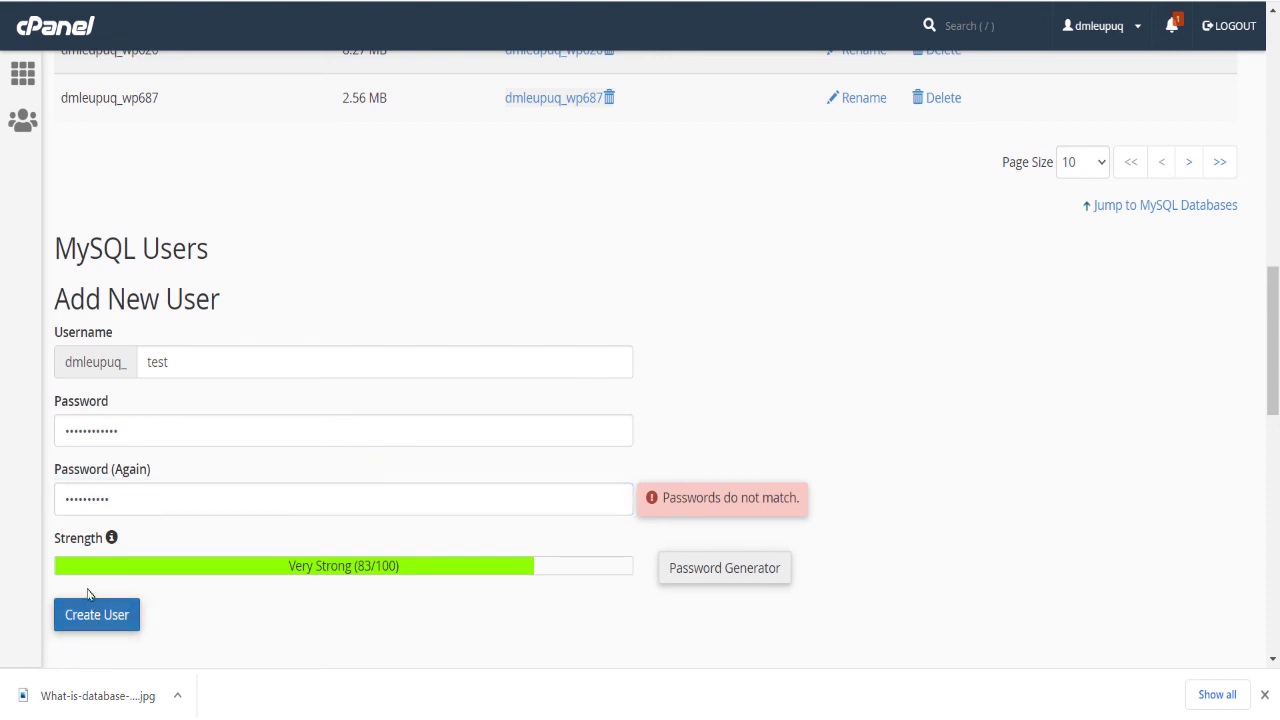
Step: Re-enter the matching password in the confirmation field and create the MySQL user
{"action": "double_click", "coordinate": [177, 510]}
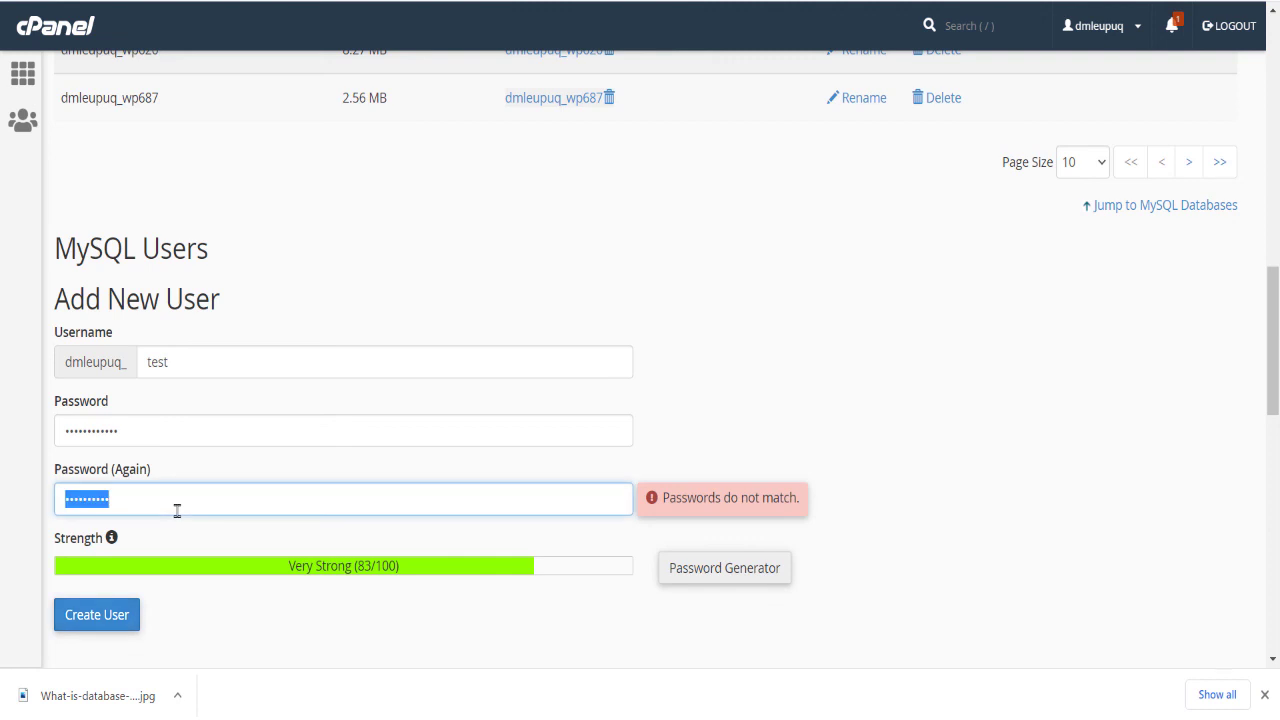
{"action": "type", "text": "••"}
{"action": "key", "text": "BackSpace"}
{"action": "key", "text": "BackSpace"}
{"action": "type", "text": "•••••••"}
{"action": "key", "text": "BackSpace"}
{"action": "key", "text": "BackSpace"}
{"action": "key", "text": "BackSpace"}
{"action": "type", "text": "•••••••••••"}
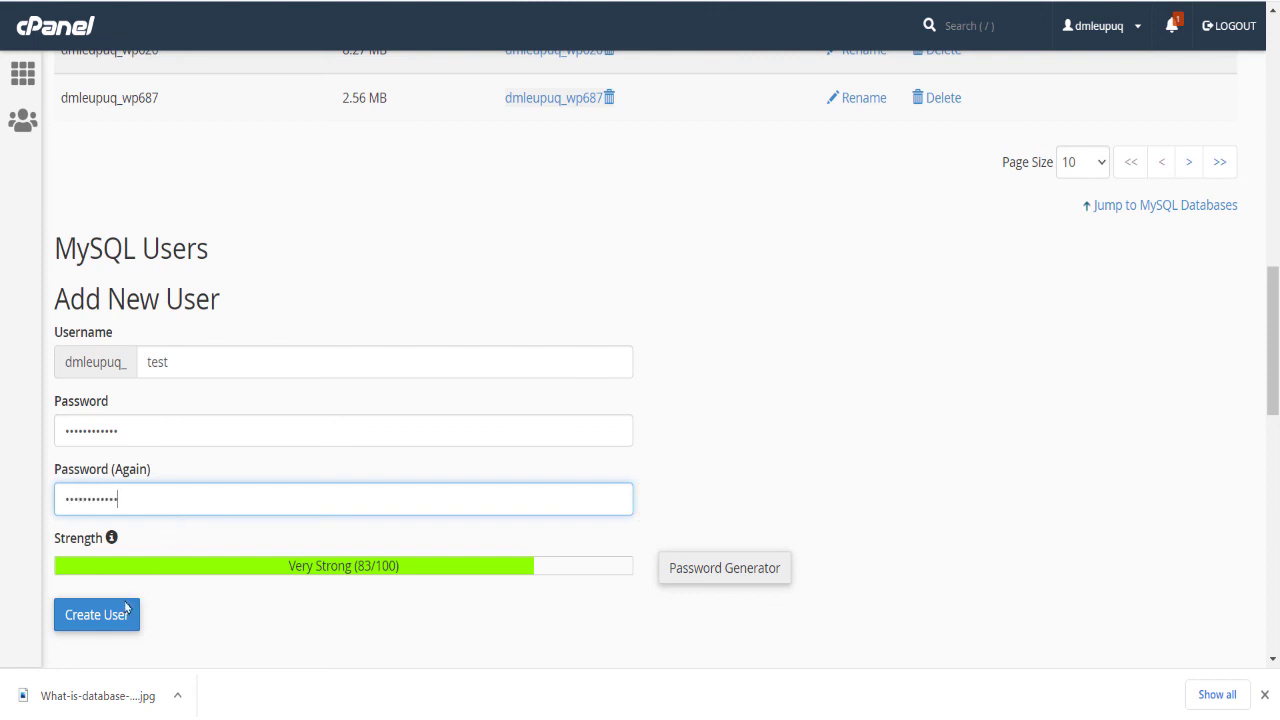
{"action": "left_click", "coordinate": [110, 622]}
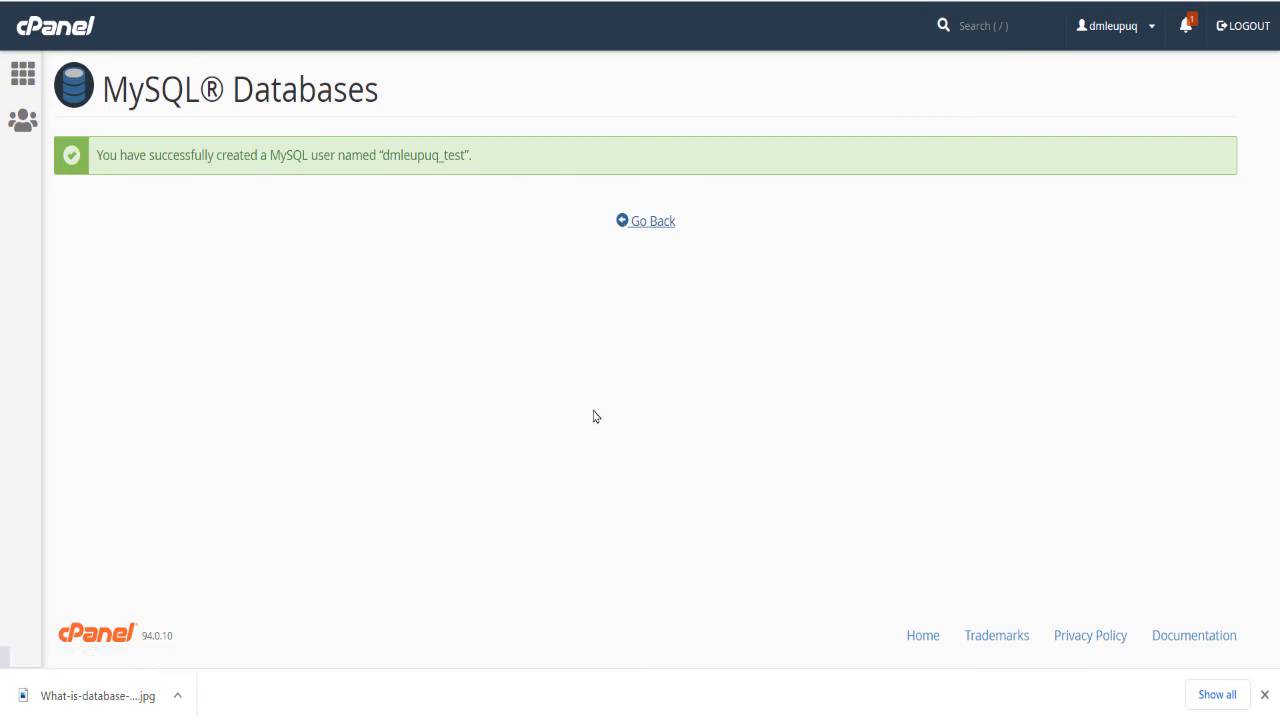
Step: Add the test user to the test database
{"action": "scroll", "coordinate": [449, 309], "scroll_direction": "down", "scroll_amount": 15}
{"action": "scroll", "coordinate": [449, 309], "scroll_direction": "down", "scroll_amount": 8}
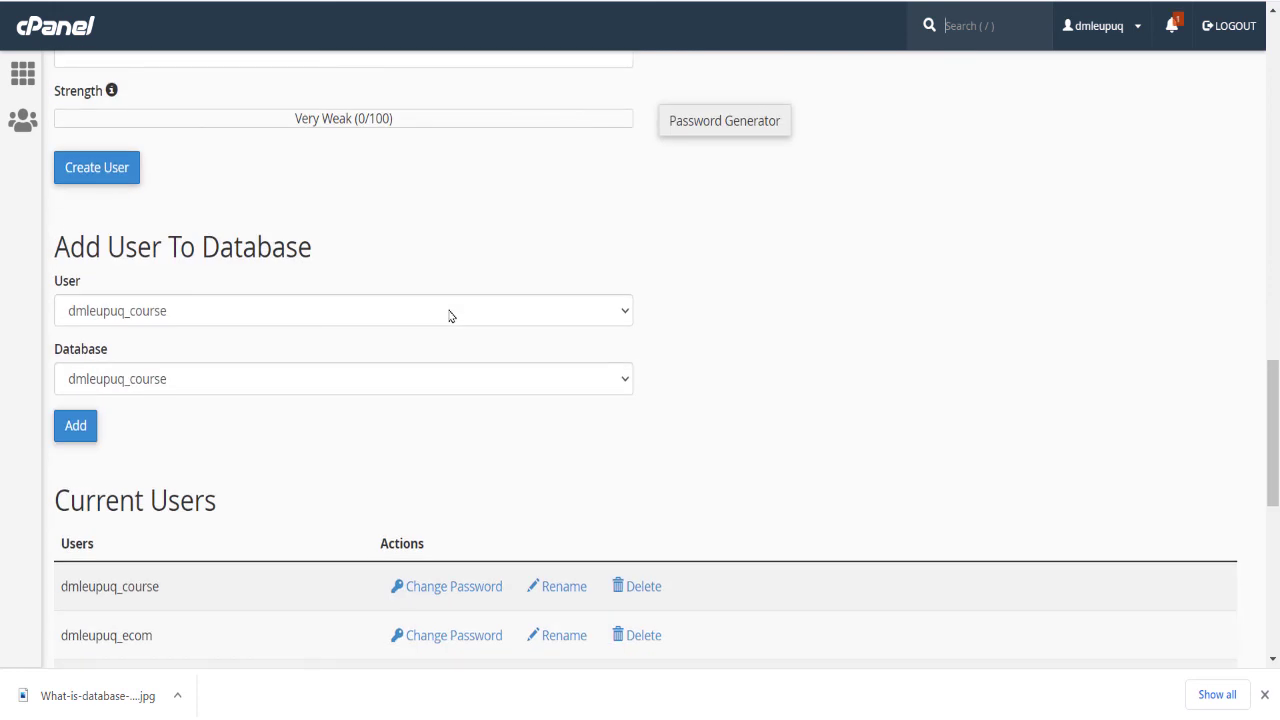
{"action": "left_click", "coordinate": [222, 312]}
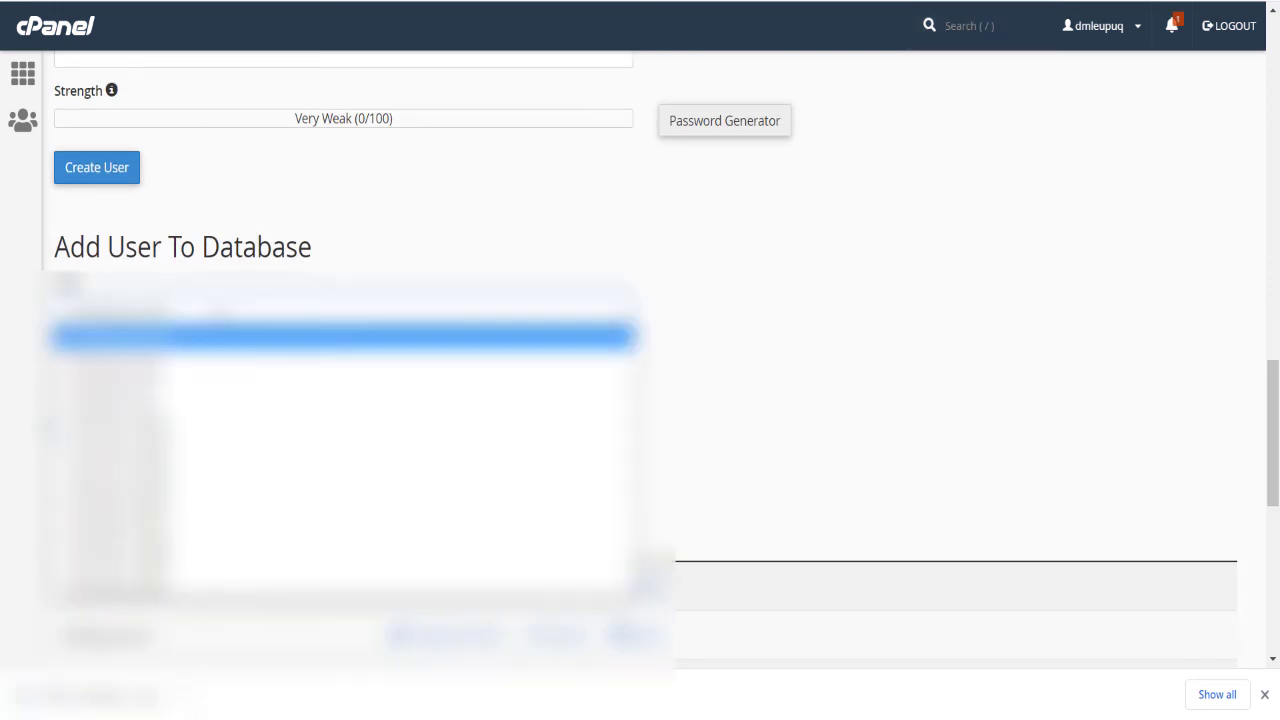
{"action": "left_click", "coordinate": [226, 394]}
{"action": "left_click", "coordinate": [230, 382]}
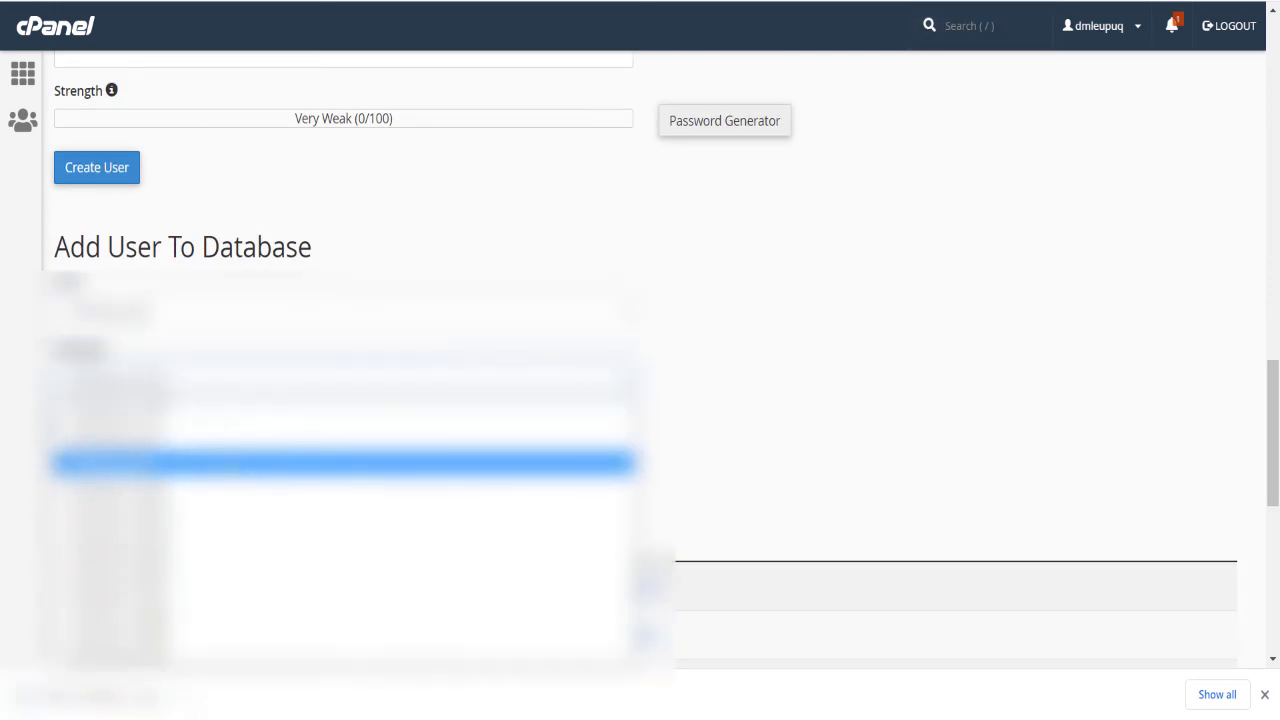
{"action": "left_click", "coordinate": [212, 463]}
{"action": "left_click", "coordinate": [77, 429]}
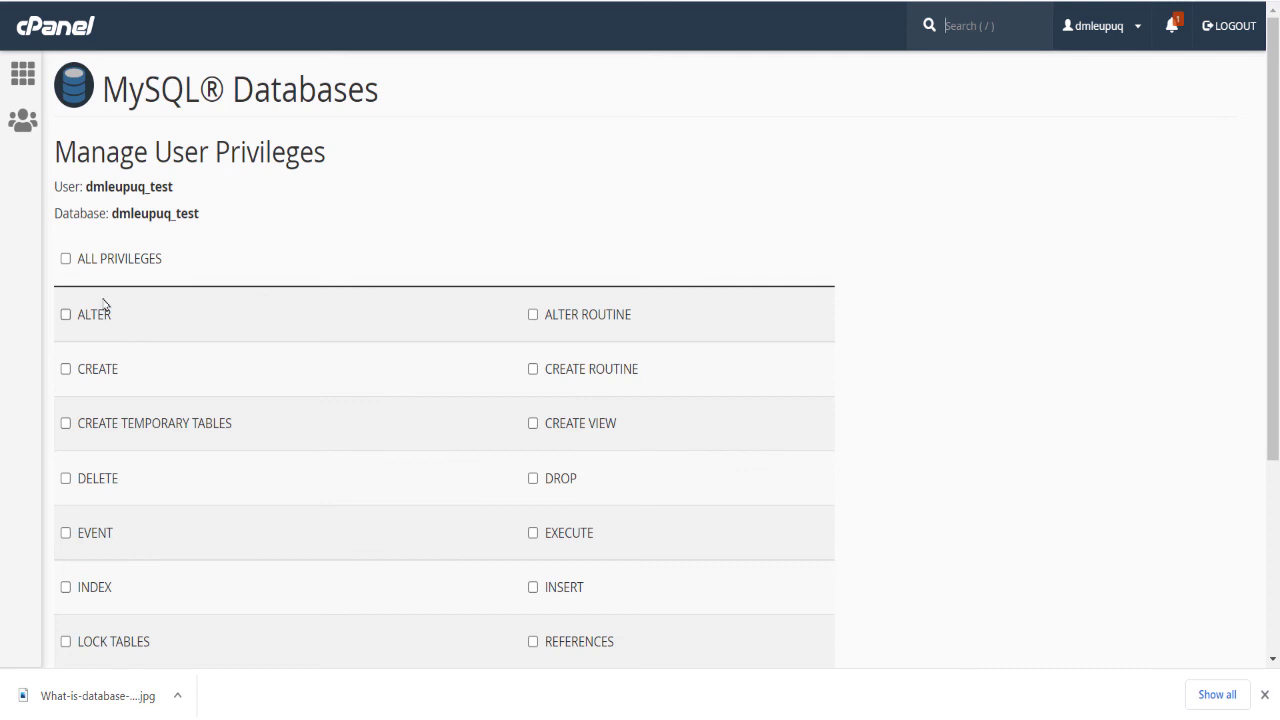
Step: Grant the test user all privileges on the test database and save the changes
{"action": "left_click", "coordinate": [93, 269]}
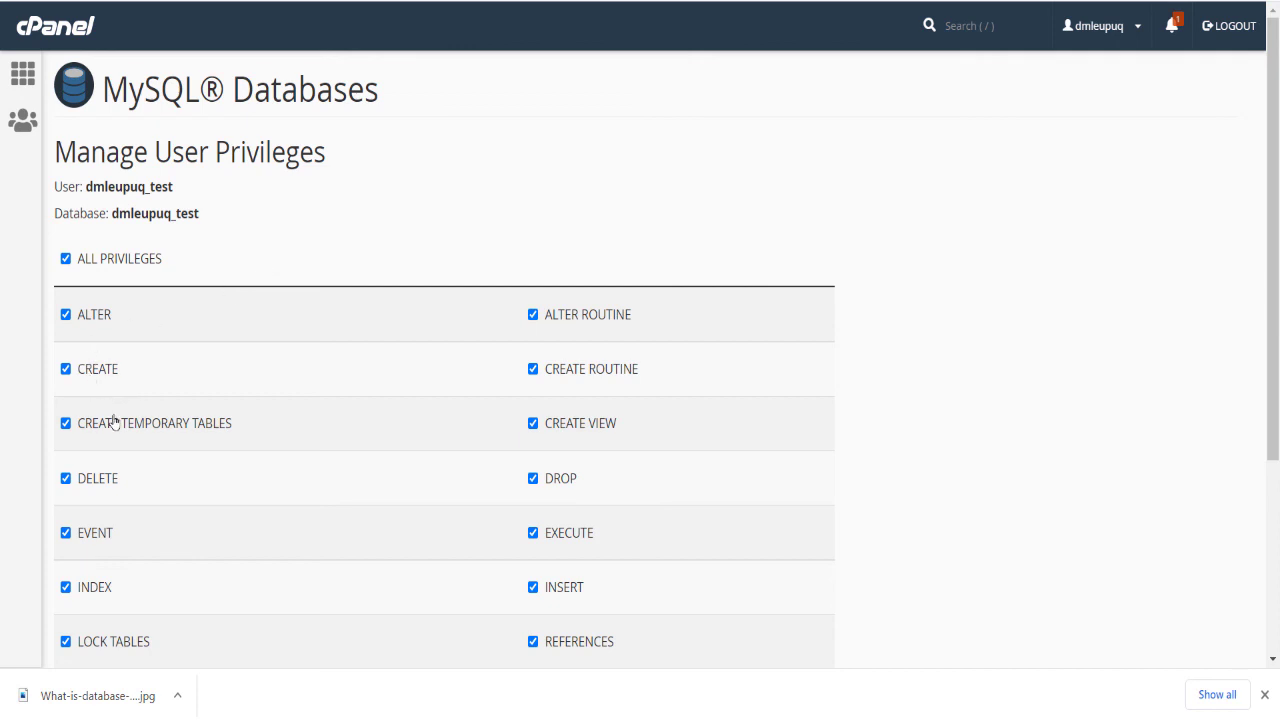
{"action": "scroll", "coordinate": [133, 443], "scroll_direction": "down", "scroll_amount": 3}
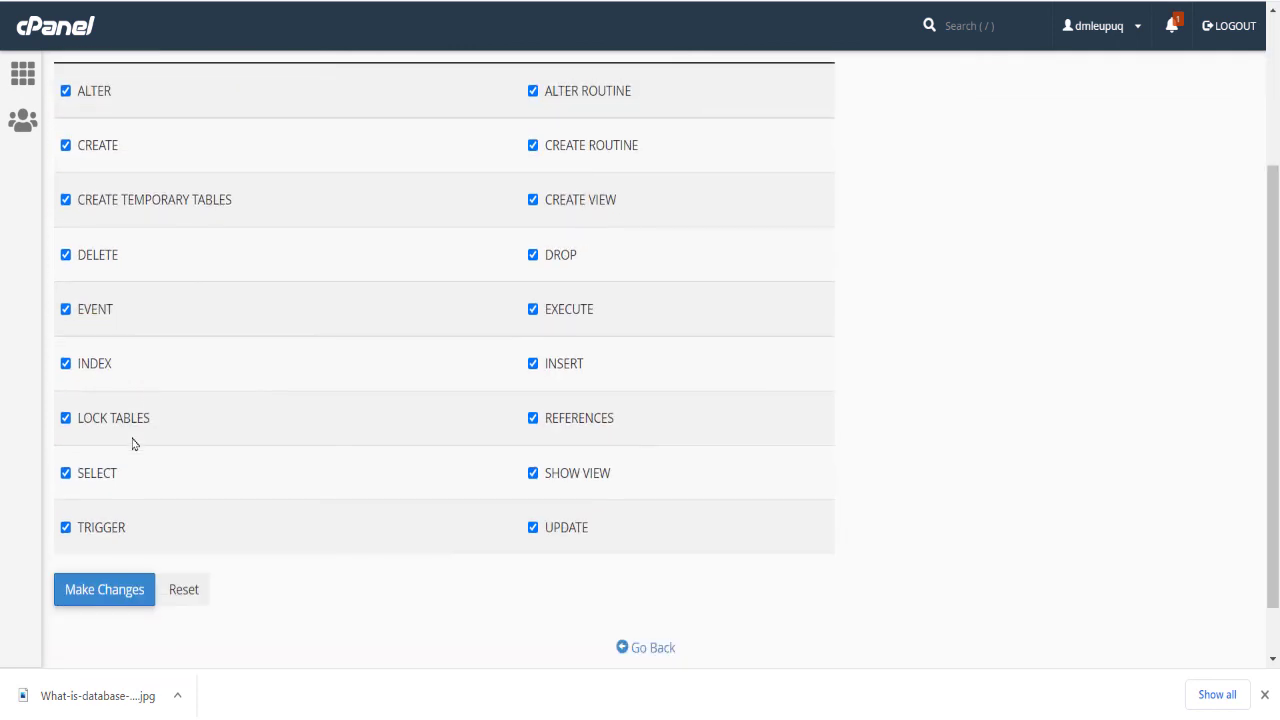
{"action": "scroll", "coordinate": [133, 443], "scroll_direction": "up", "scroll_amount": 3}
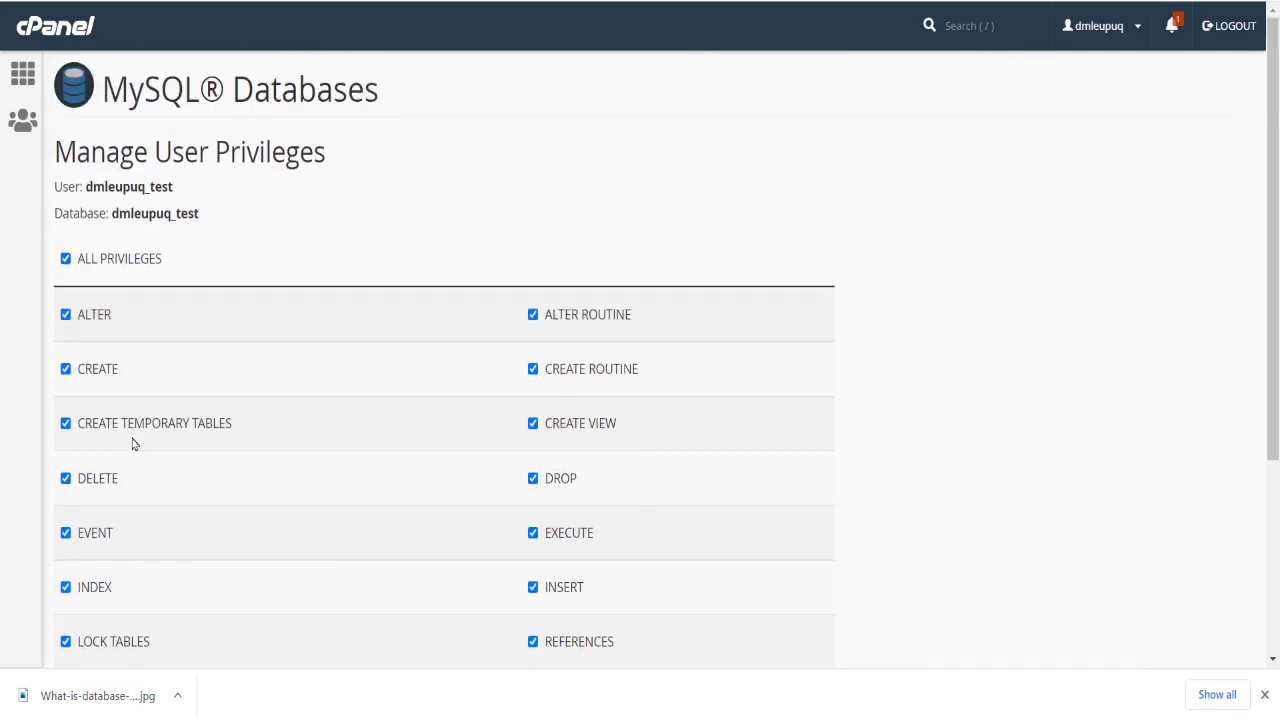
{"action": "scroll", "coordinate": [133, 443], "scroll_direction": "down", "scroll_amount": 3}
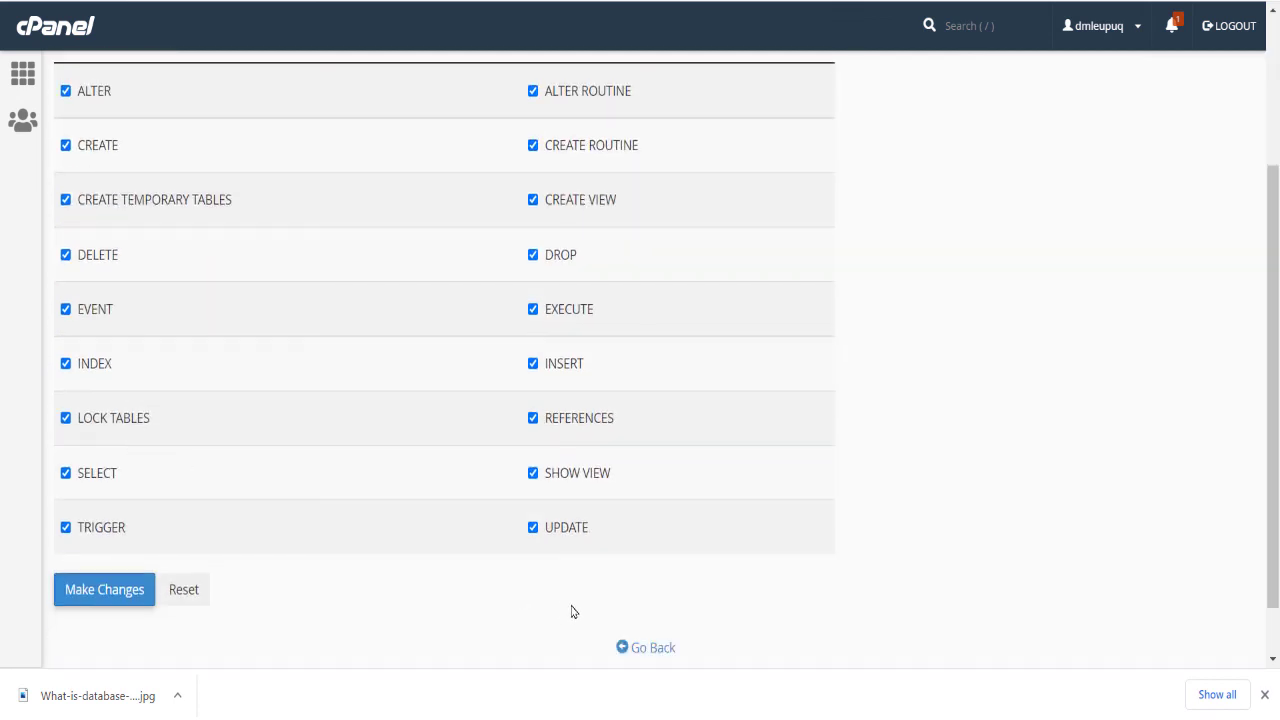
{"action": "left_click", "coordinate": [104, 594]}
Step: Return to the cPanel home page, open phpMyAdmin and close the browser's downloads bar
{"action": "left_click", "coordinate": [651, 649]}
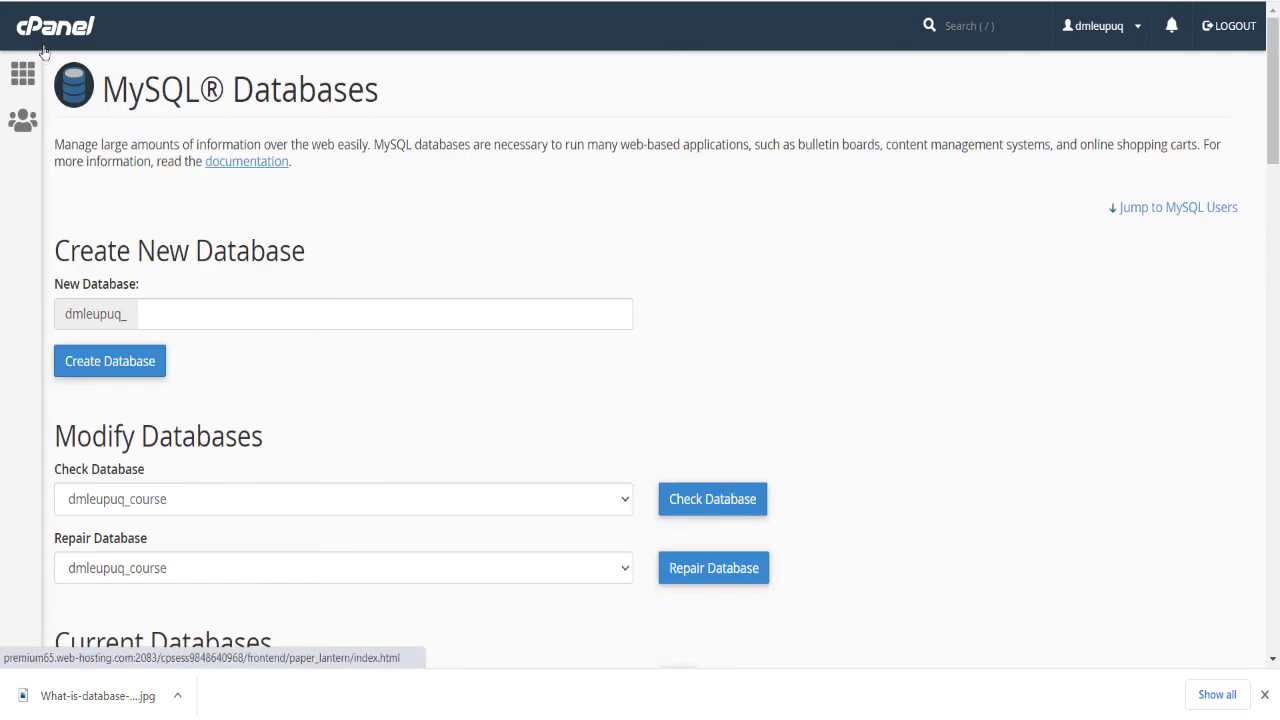
{"action": "left_click", "coordinate": [42, 32]}
{"action": "scroll", "coordinate": [334, 394], "scroll_direction": "down", "scroll_amount": 4}
{"action": "scroll", "coordinate": [337, 400], "scroll_direction": "down", "scroll_amount": 5}
{"action": "scroll", "coordinate": [177, 374], "scroll_direction": "up", "scroll_amount": 5}
{"action": "left_click", "coordinate": [170, 380]}
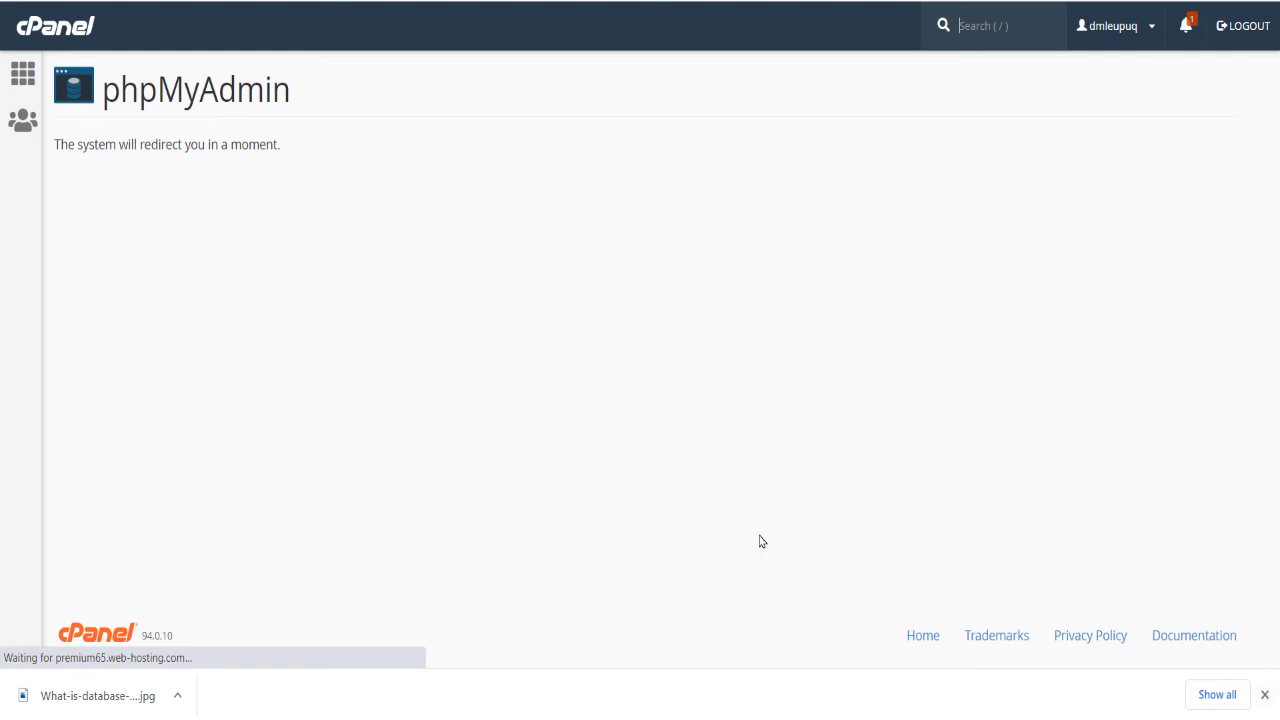
{"action": "left_click", "coordinate": [1264, 694]}
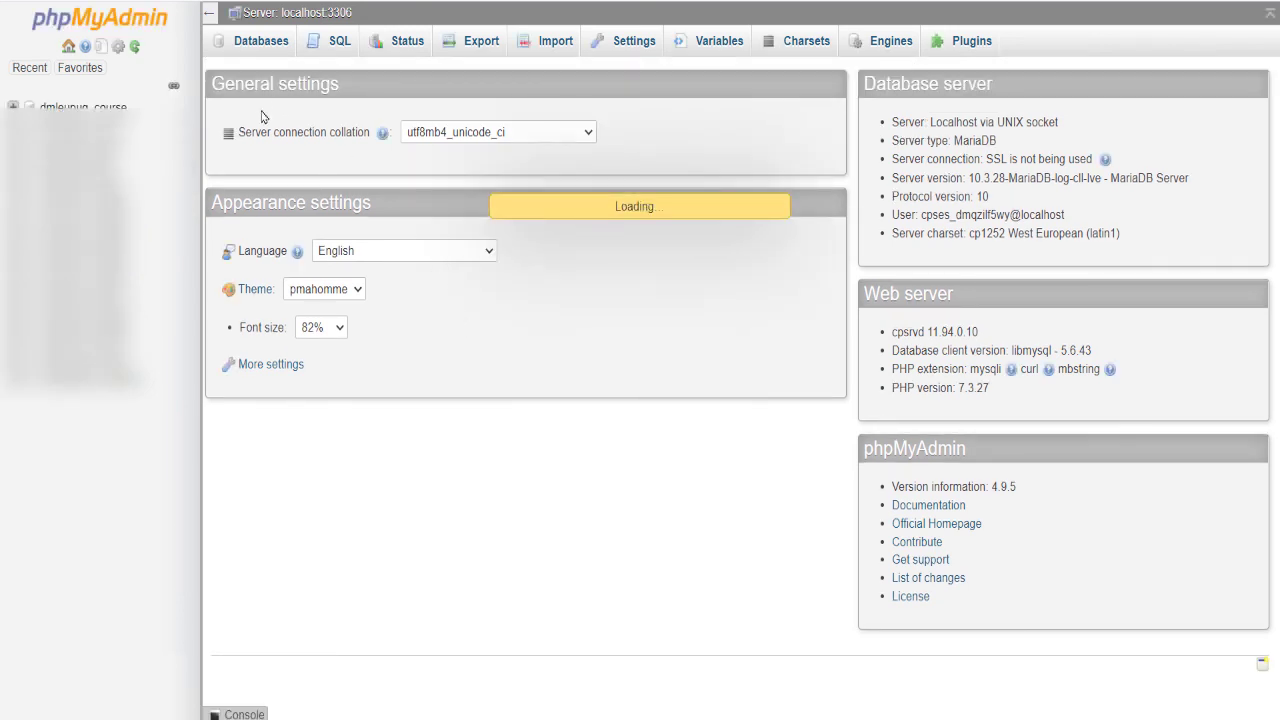
Step: View the server's list of databases in phpMyAdmin and open the SQL query editor
{"action": "left_click", "coordinate": [272, 46]}
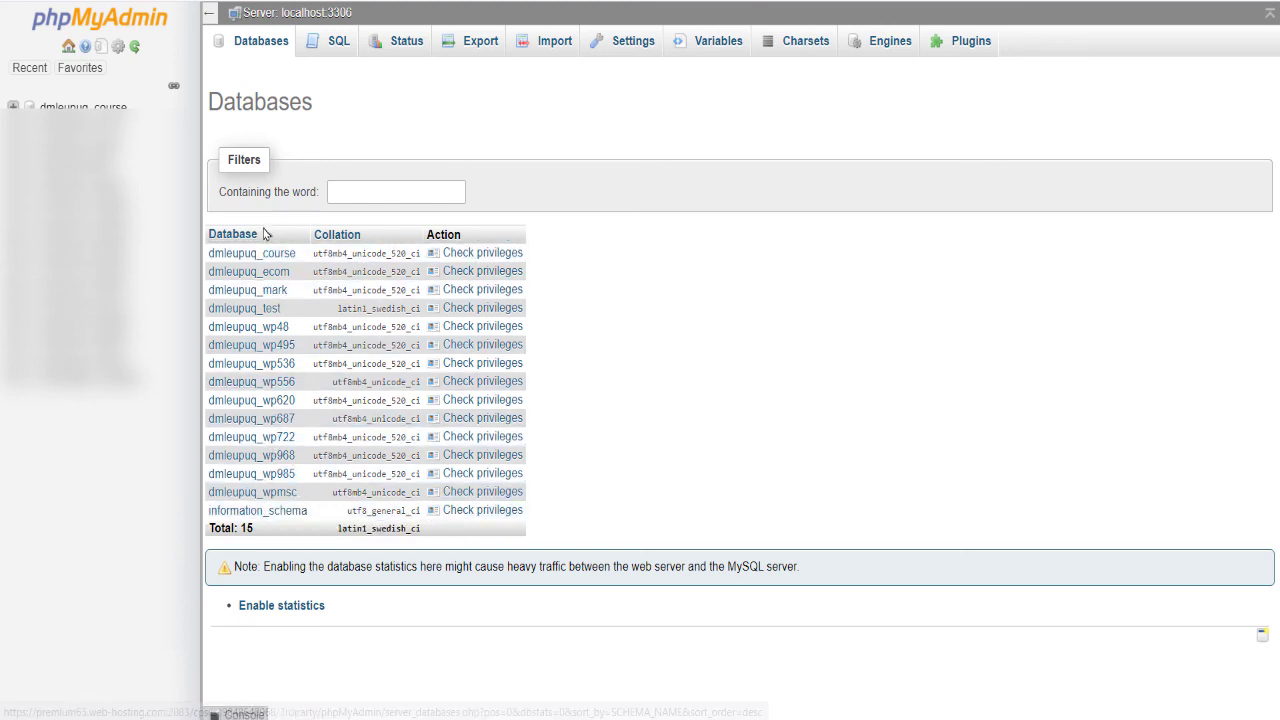
{"action": "left_click", "coordinate": [330, 46]}
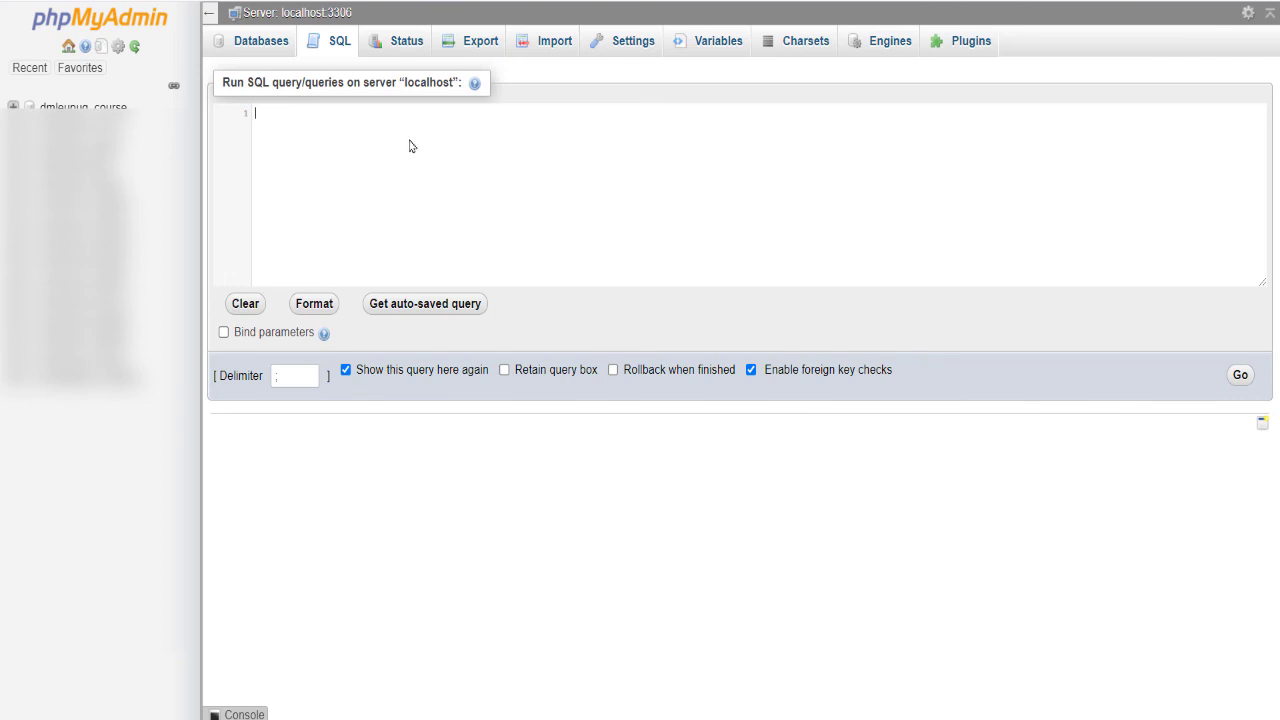
Step: View the MySQL server's status, and start exporting the server's databases with the Quick method in SQL format
{"action": "left_click", "coordinate": [417, 48]}
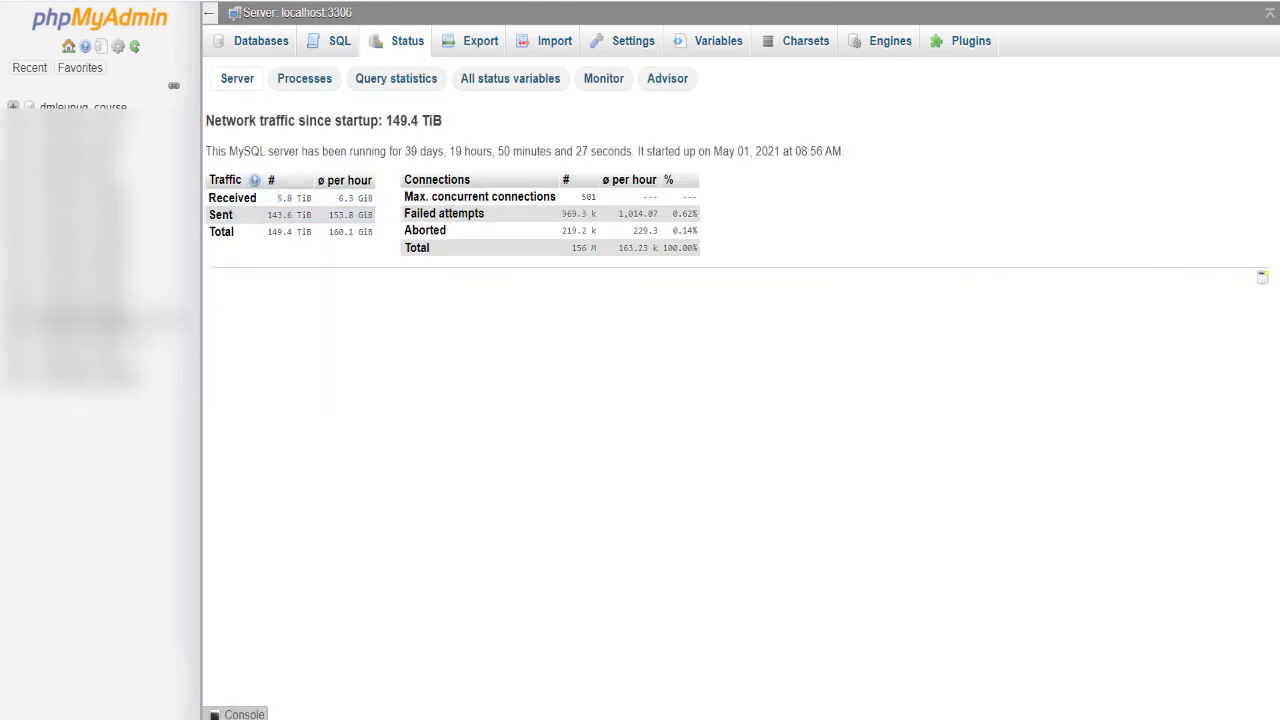
{"action": "left_click", "coordinate": [481, 42]}
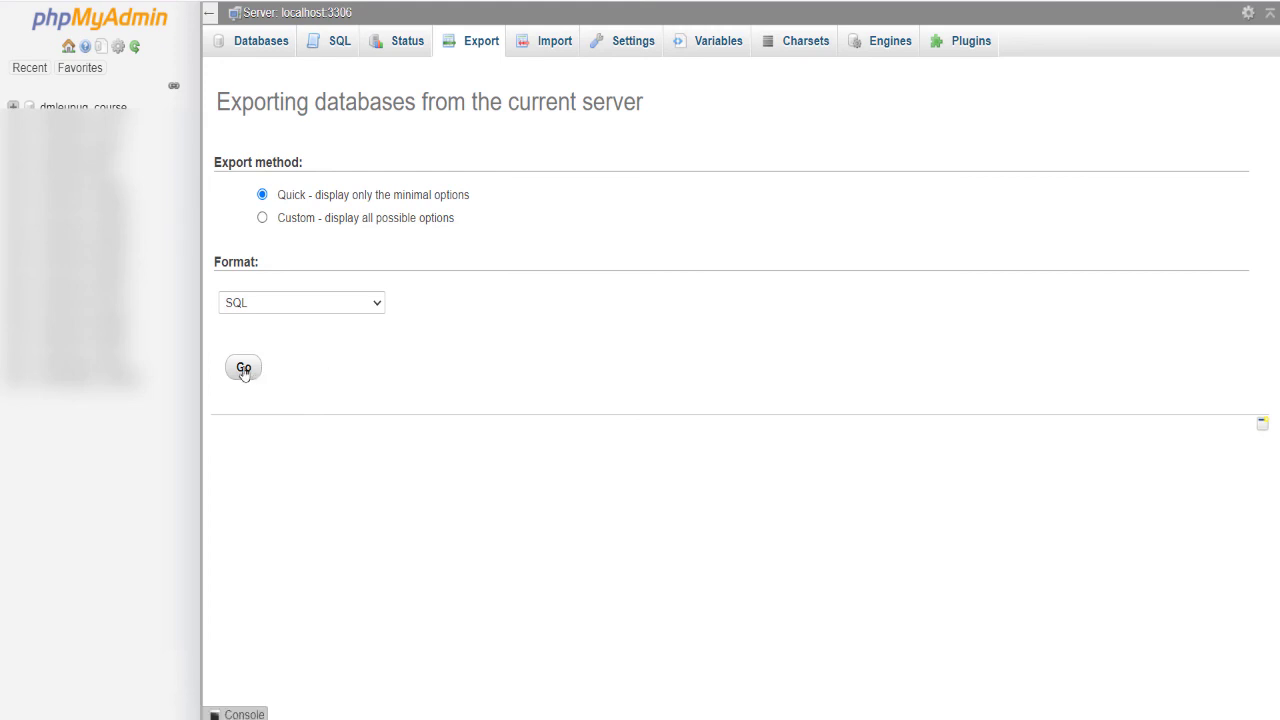
{"action": "left_click", "coordinate": [243, 369]}
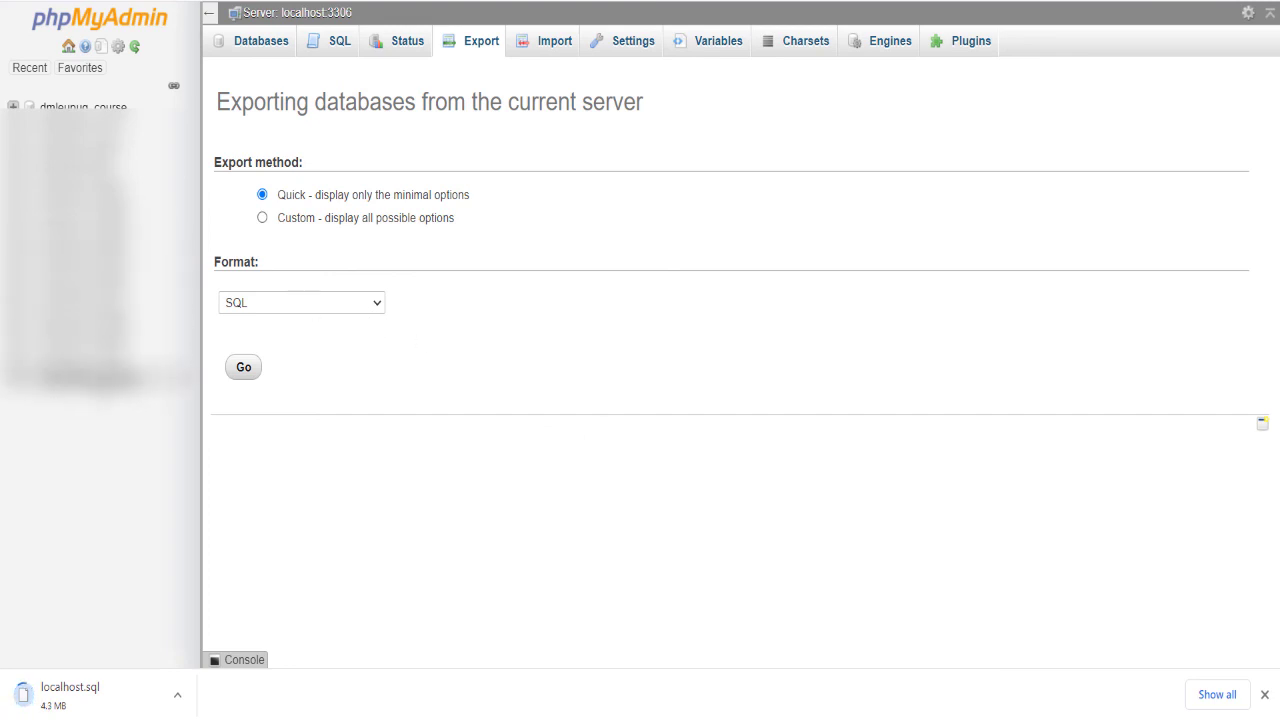
Step: Open the dmleupuq_wpmsc database's table list and cancel the localhost.sql download
{"action": "left_click", "coordinate": [85, 360]}
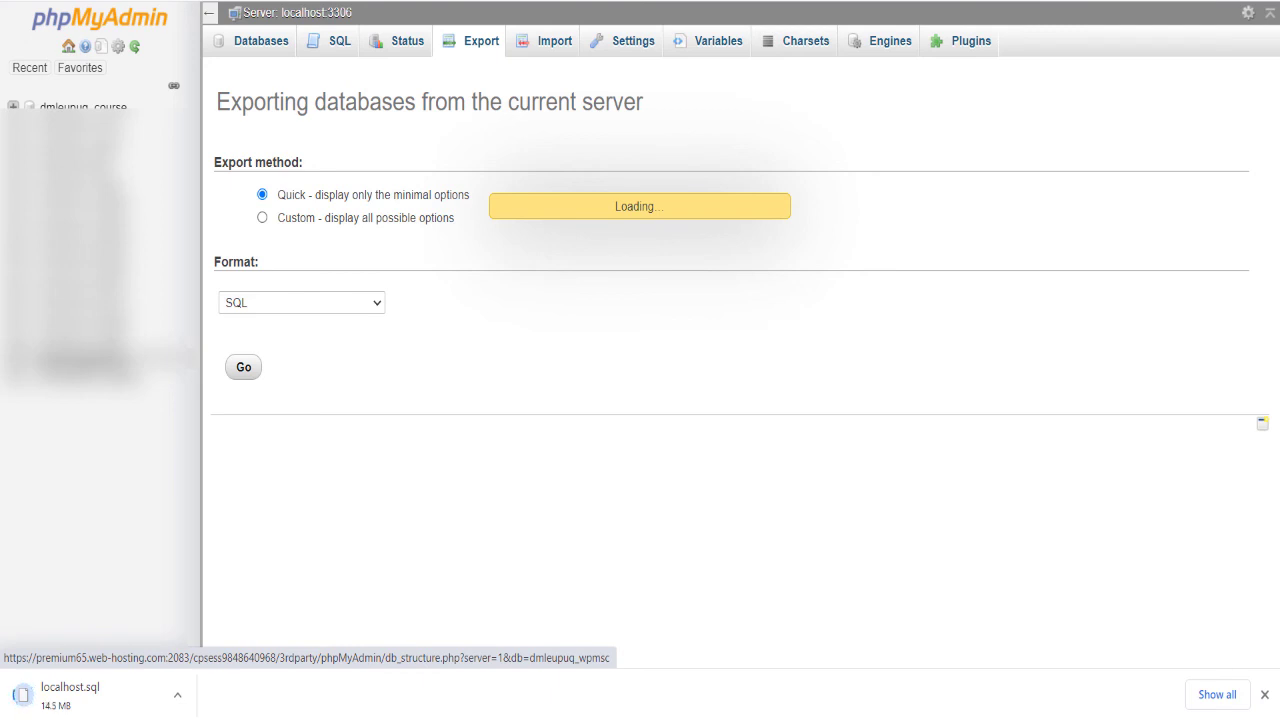
{"action": "left_click", "coordinate": [177, 695]}
{"action": "left_click", "coordinate": [200, 664]}
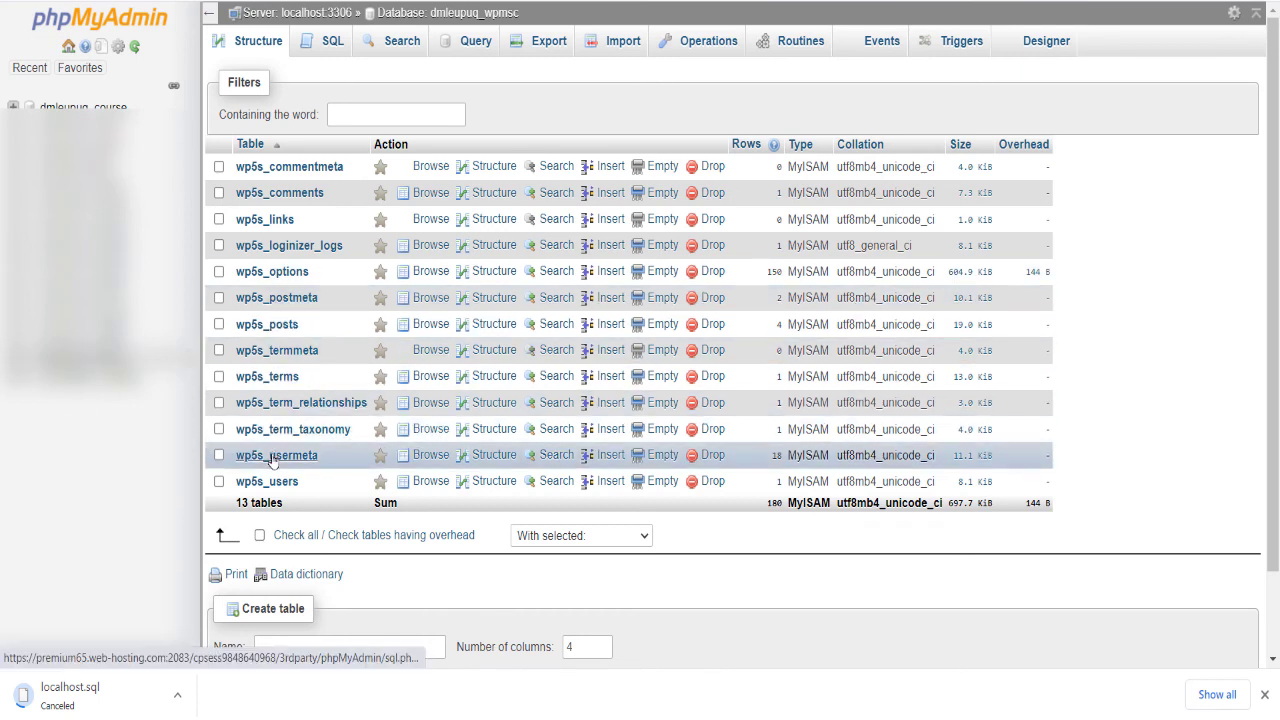
Step: Browse the records of the wp5s_users table, and start opening another entry of the database tree
{"action": "left_click", "coordinate": [272, 484]}
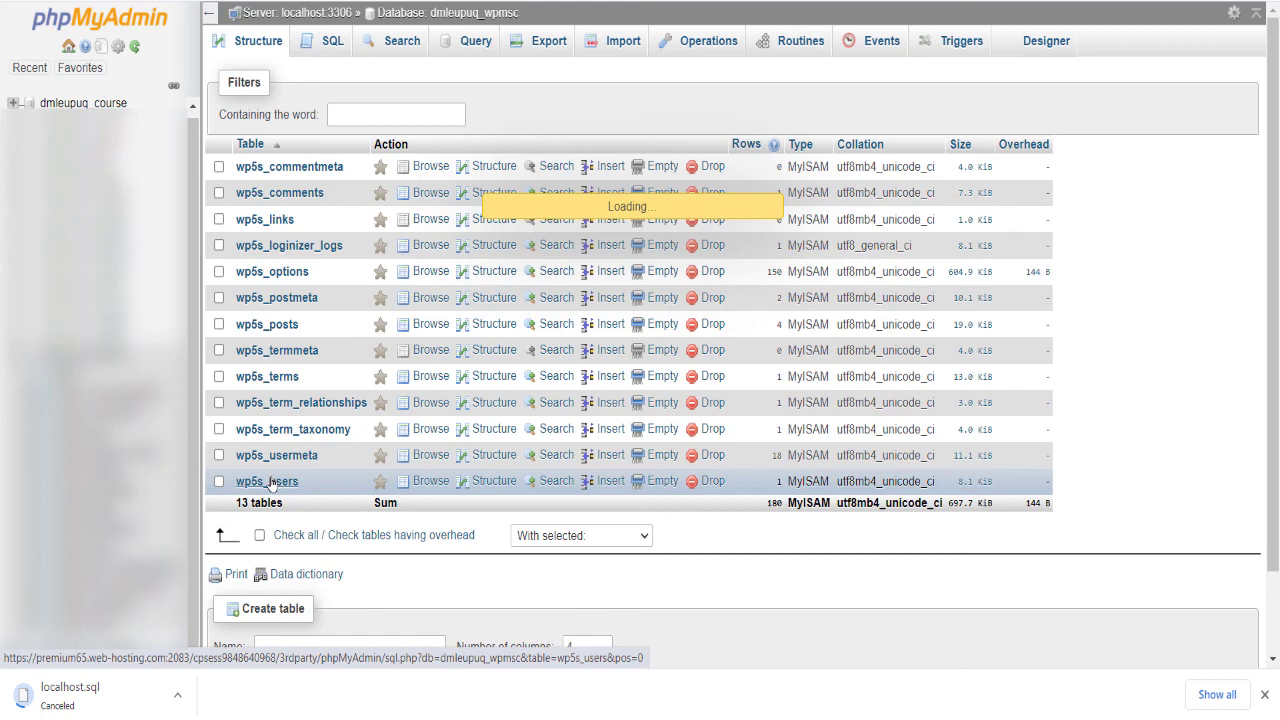
{"action": "left_click", "coordinate": [270, 482]}
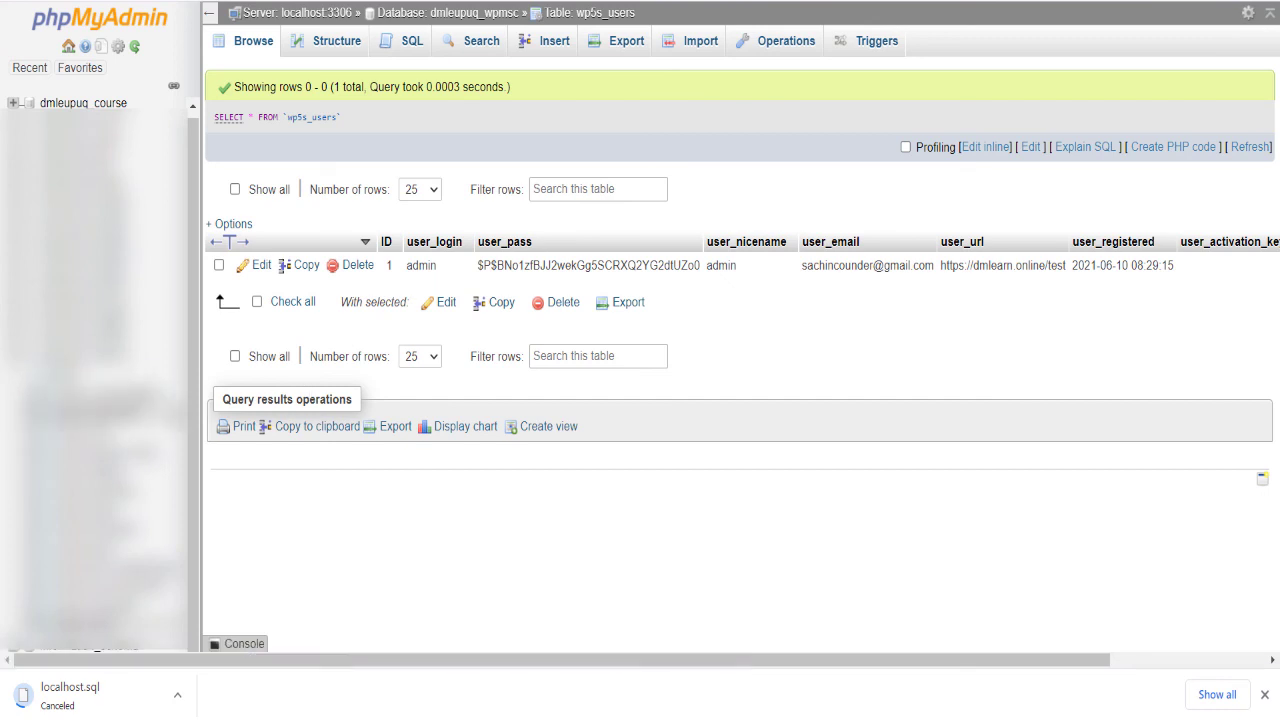
{"action": "left_click", "coordinate": [105, 429]}
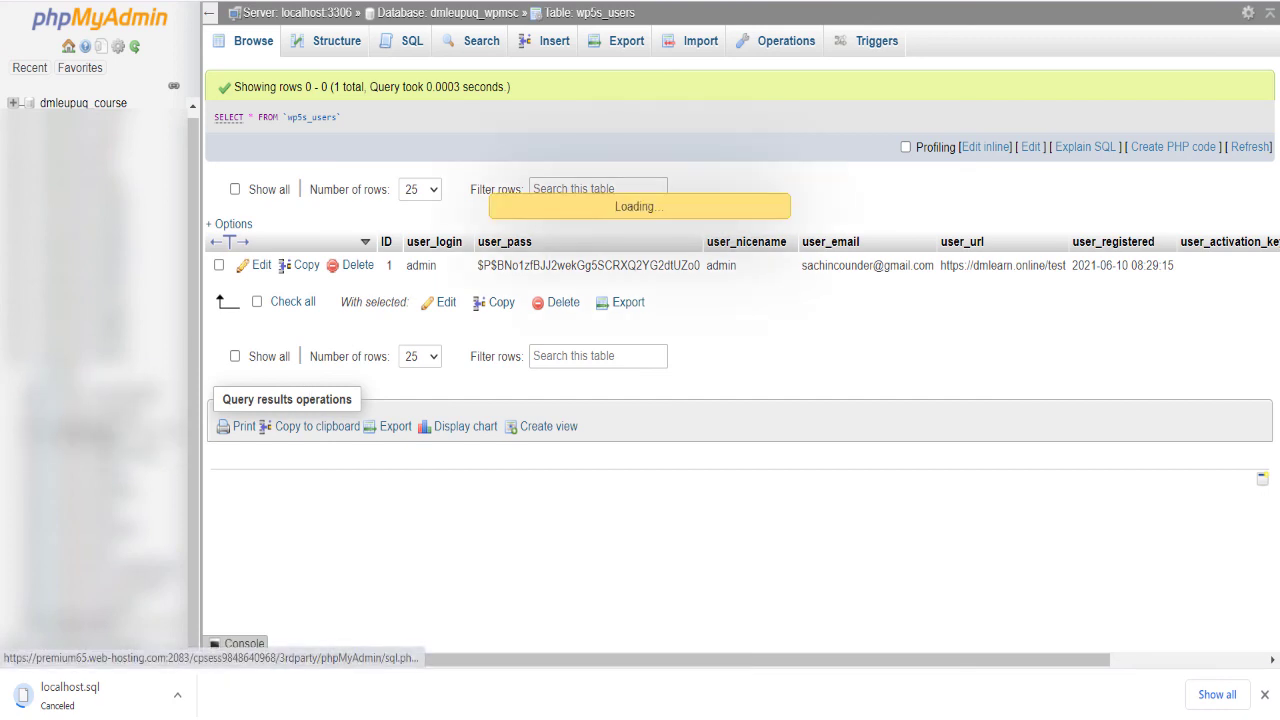